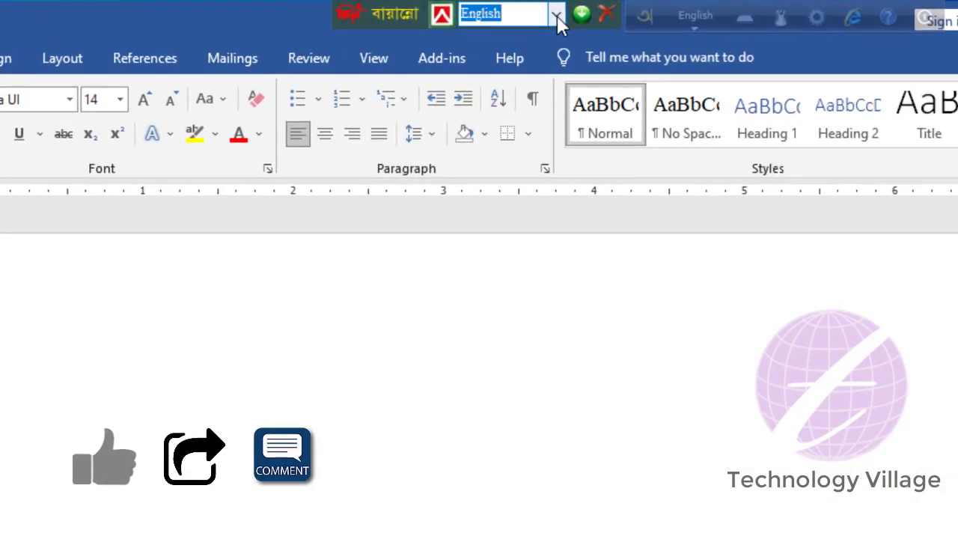
Step: Switch Avro to Bijoy Classic, set SutonnyMJ size 16, and type Avgvi to get আমার
{"action": "left_click", "coordinate": [557, 15]}
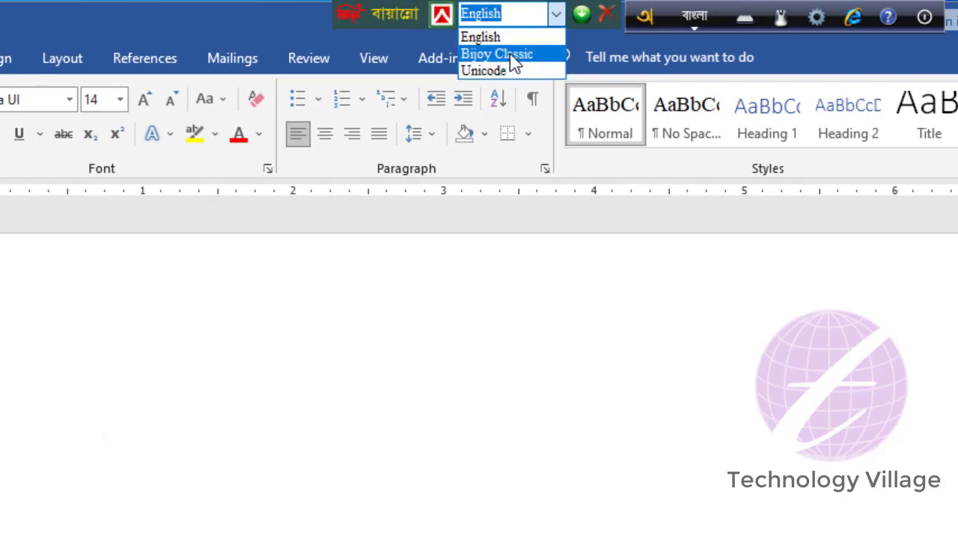
{"action": "left_click", "coordinate": [512, 63]}
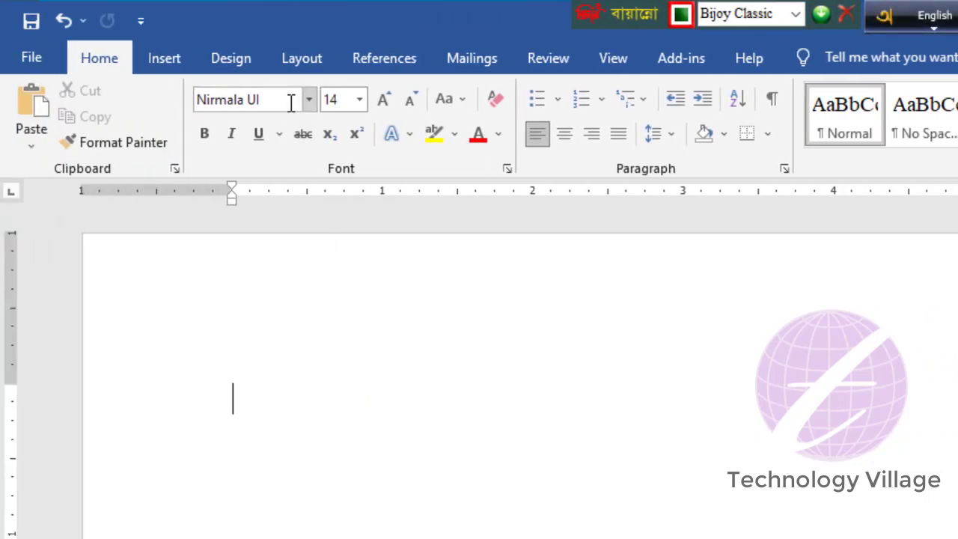
{"action": "left_click", "coordinate": [309, 101]}
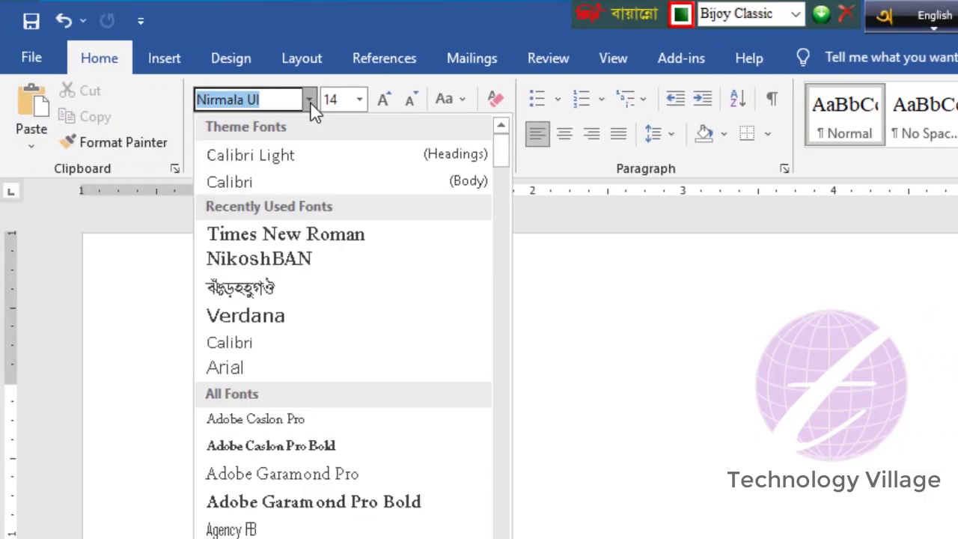
{"action": "left_click", "coordinate": [285, 287]}
{"action": "left_click", "coordinate": [361, 100]}
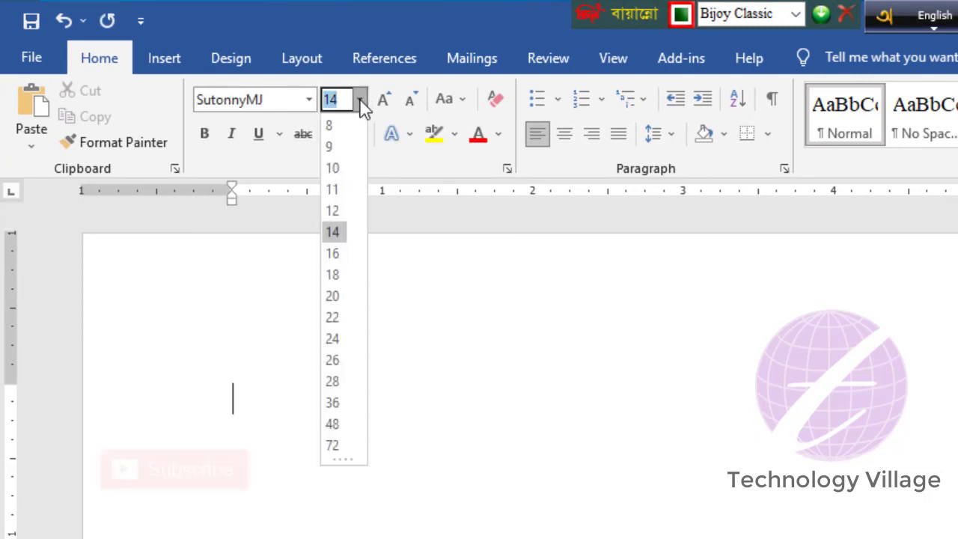
{"action": "left_click", "coordinate": [337, 254]}
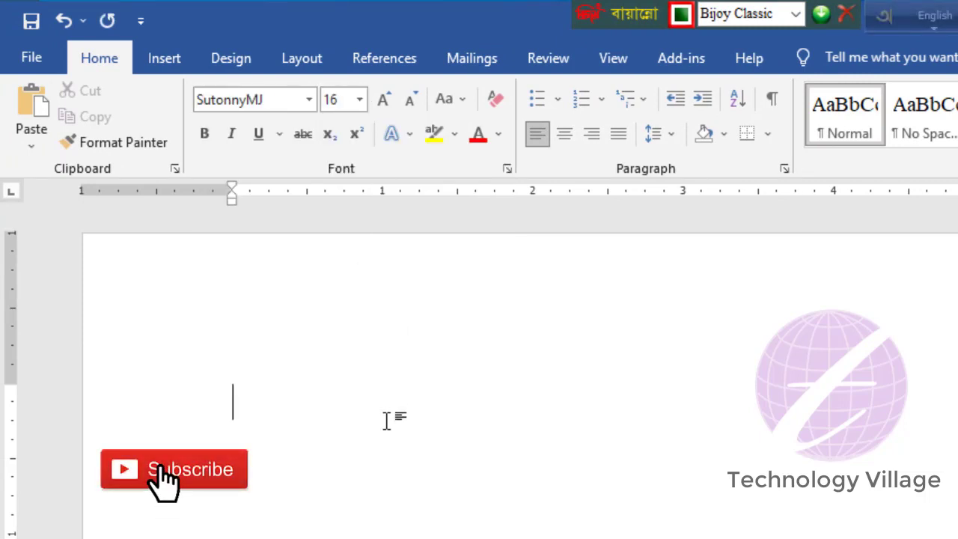
{"action": "type", "text": "Avgvi"}
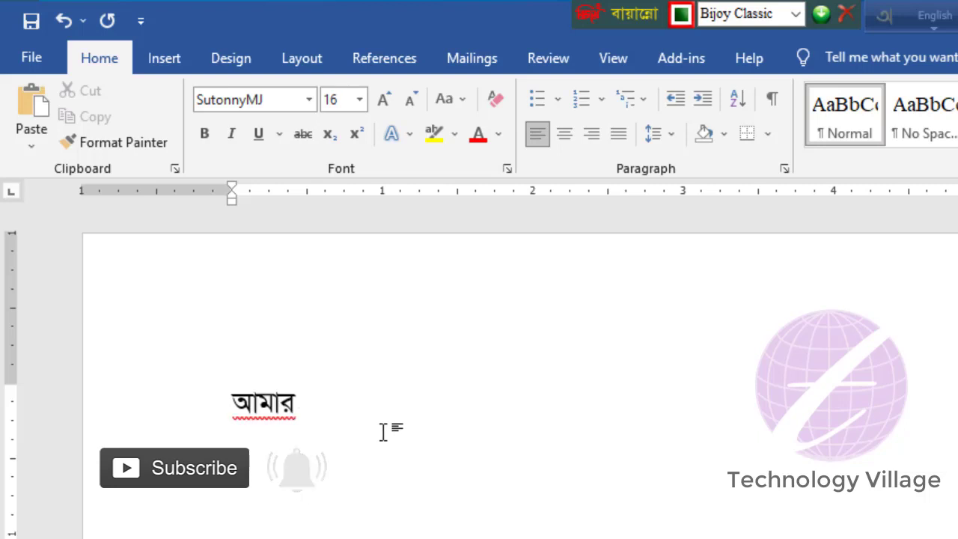
Step: Toggle the keyboard layout to English, then back to Bijoy Classic
{"action": "left_click", "coordinate": [796, 18]}
{"action": "left_click", "coordinate": [748, 39]}
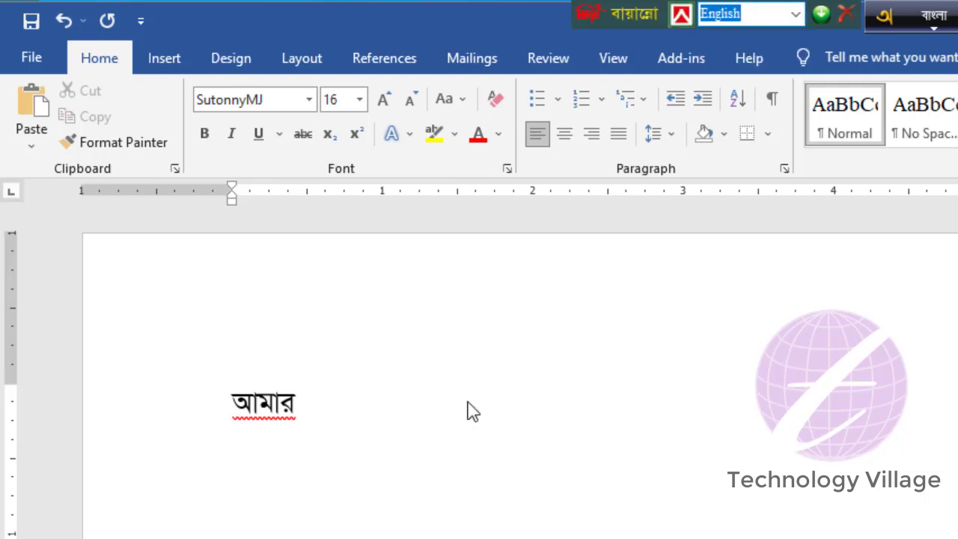
{"action": "left_click", "coordinate": [421, 430]}
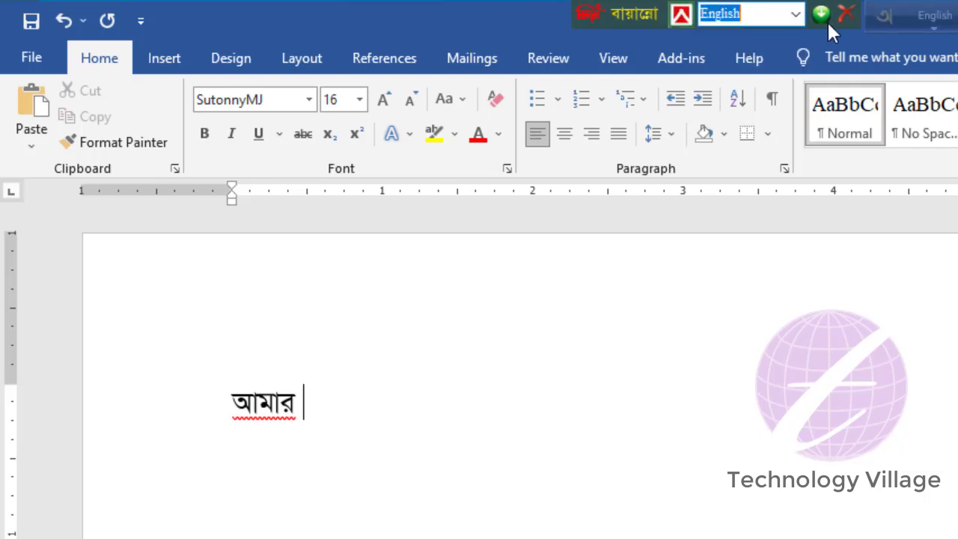
{"action": "left_click", "coordinate": [795, 14]}
{"action": "left_click", "coordinate": [756, 54]}
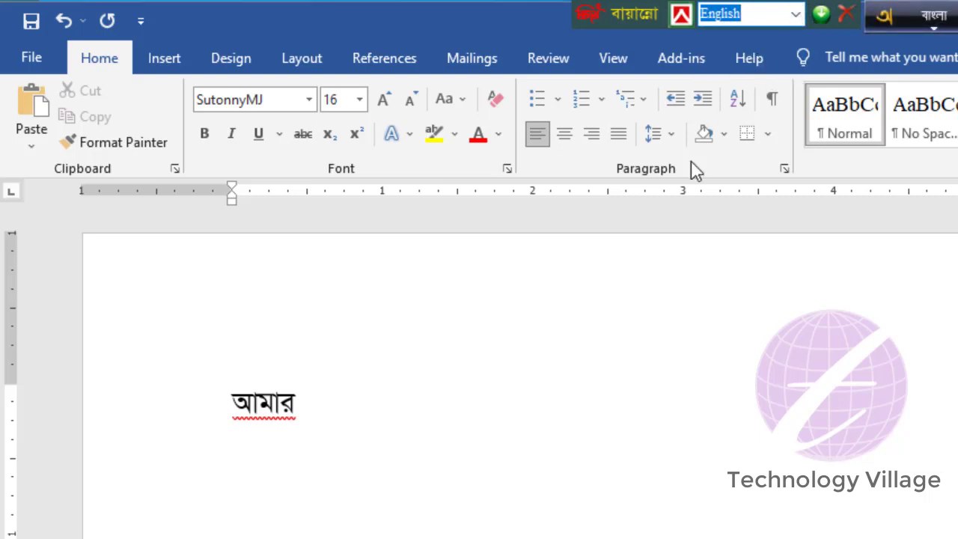
Step: Confirm Bijoy Classic and minimize the Bijoy keyboard chart in Photos
{"action": "left_click", "coordinate": [625, 415]}
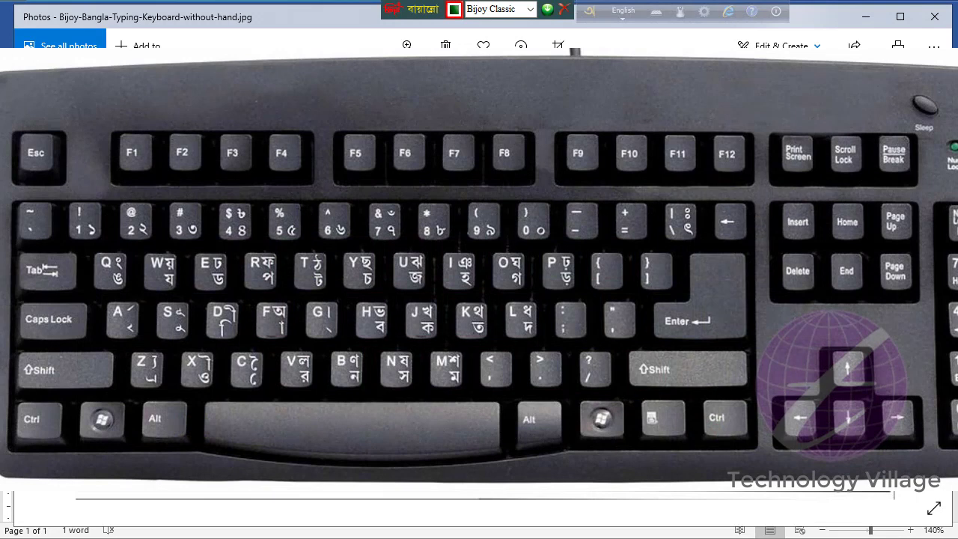
{"action": "left_click", "coordinate": [869, 15]}
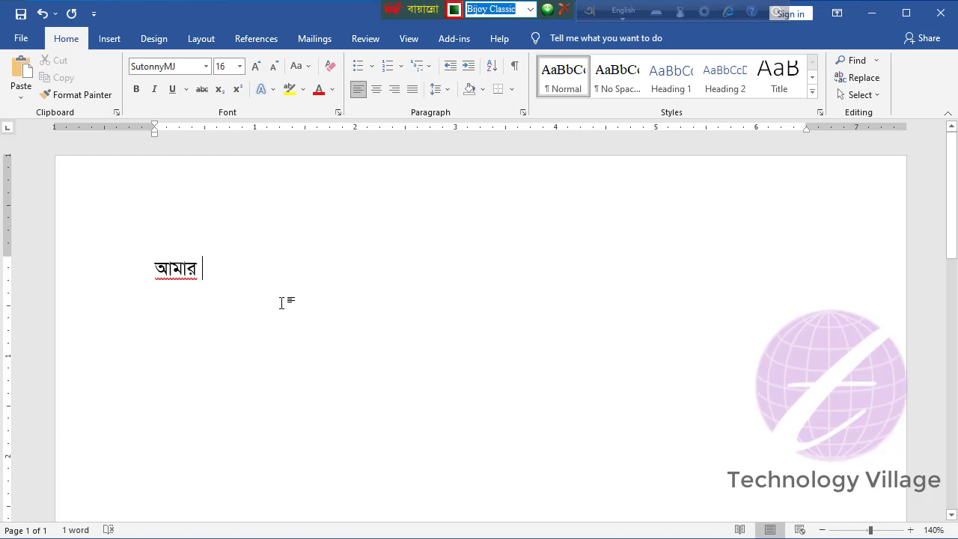
Step: Select the word আমার and switch Avro's layout to Unicode
{"action": "left_click_drag", "start_coordinate": [155, 269], "coordinate": [197, 269]}
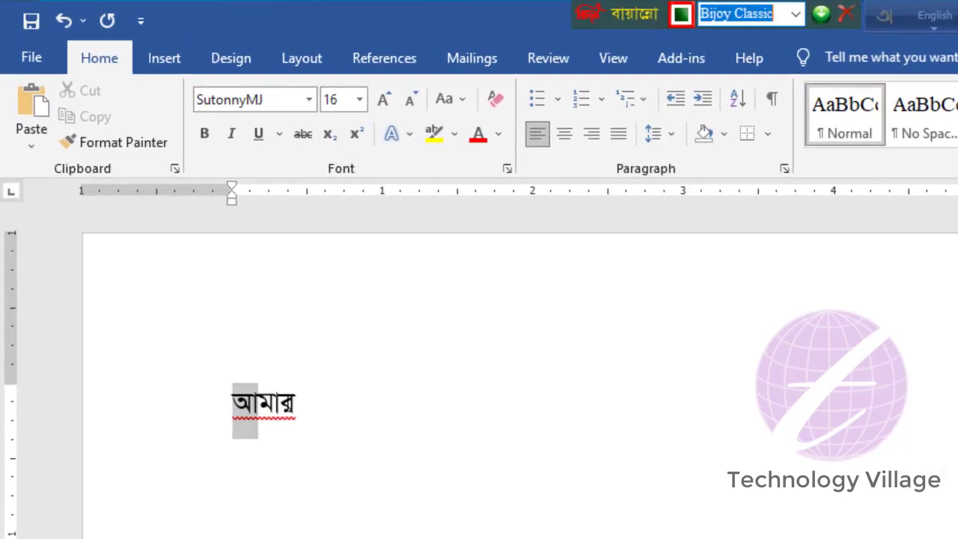
{"action": "left_click", "coordinate": [324, 408]}
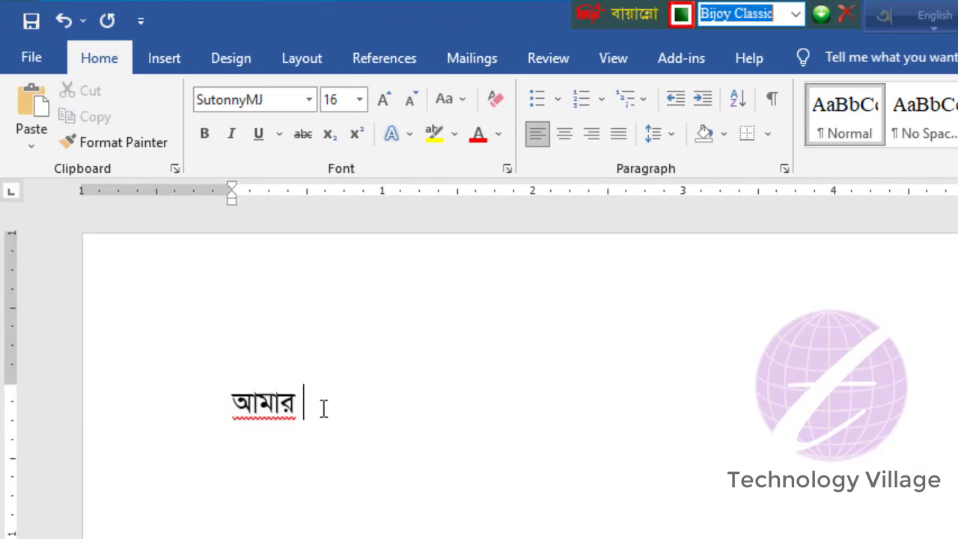
{"action": "double_click", "coordinate": [324, 409]}
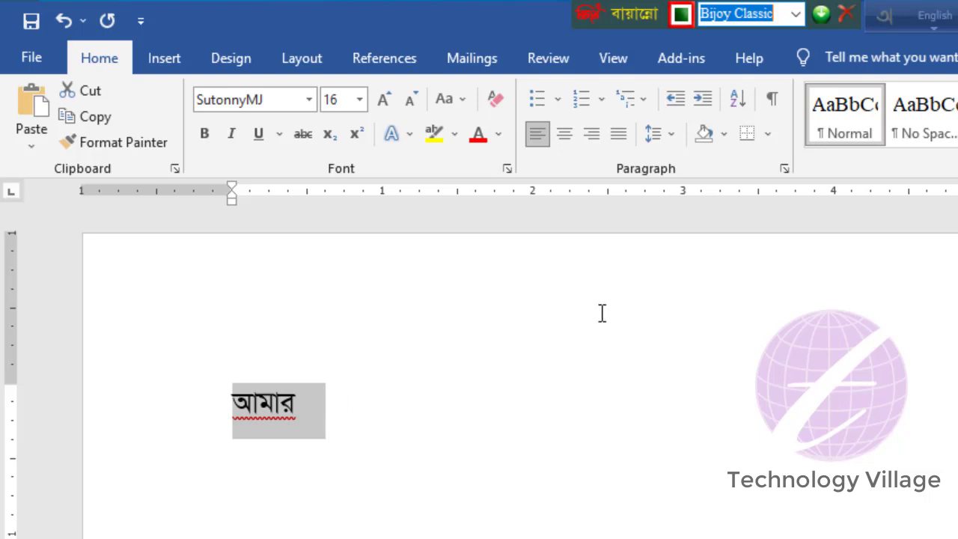
{"action": "left_click", "coordinate": [800, 18]}
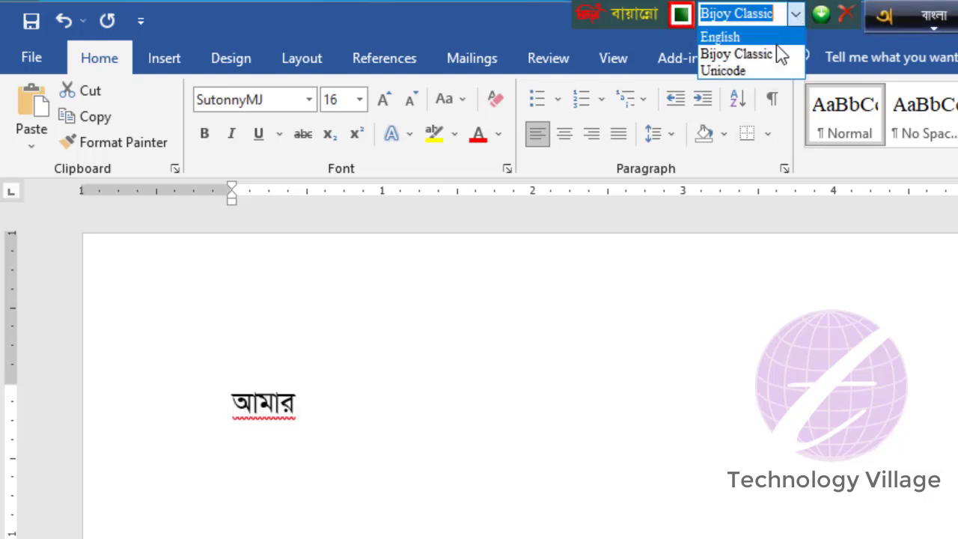
{"action": "left_click", "coordinate": [739, 75]}
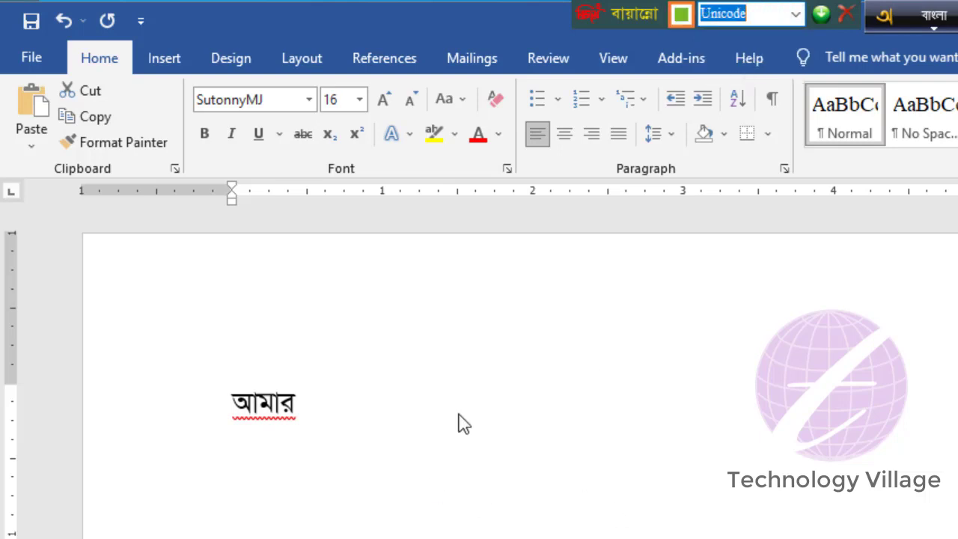
Step: Type a second আমার after the first one in Unicode mode
{"action": "key", "text": "ctrl+a"}
{"action": "left_click", "coordinate": [602, 421]}
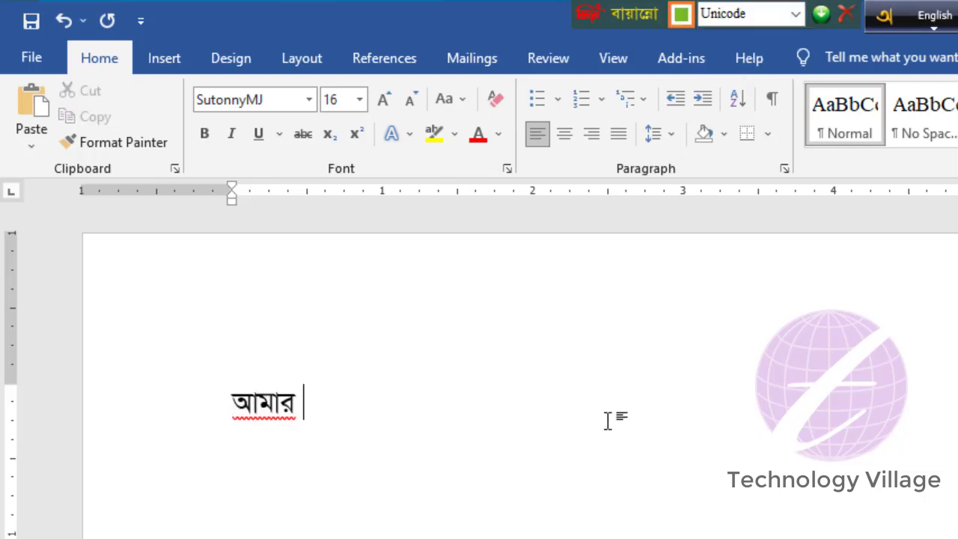
{"action": "type", "text": "আমার"}
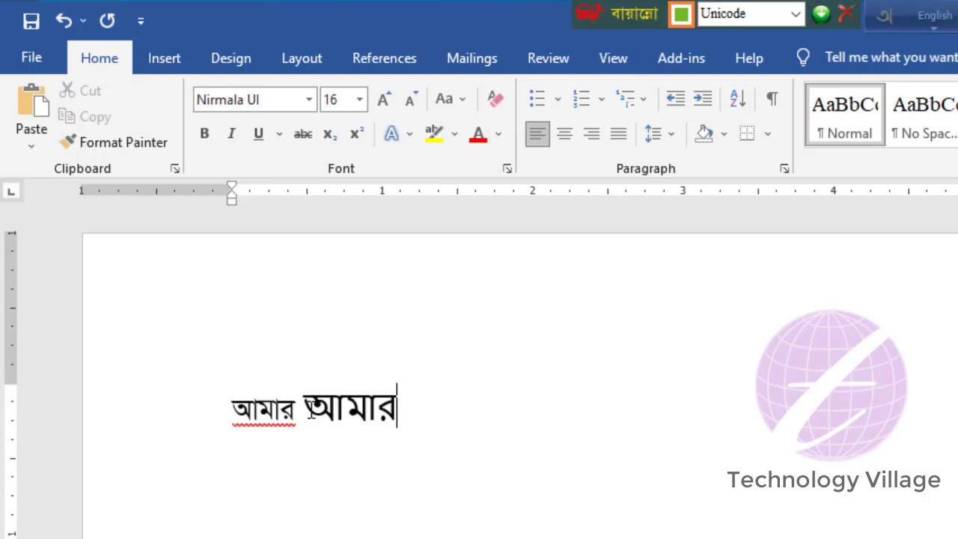
{"action": "left_click", "coordinate": [790, 19]}
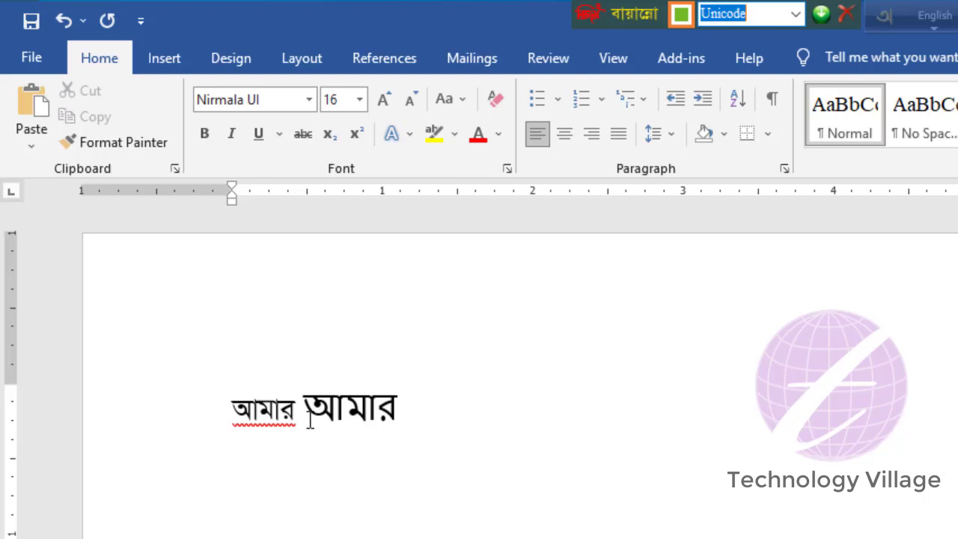
Step: Change the first আমার to SutonnyMJ, then to Times New Roman, showing Avgvi
{"action": "left_click_drag", "start_coordinate": [294, 410], "coordinate": [234, 410]}
{"action": "key", "text": "ctrl+alt+c"}
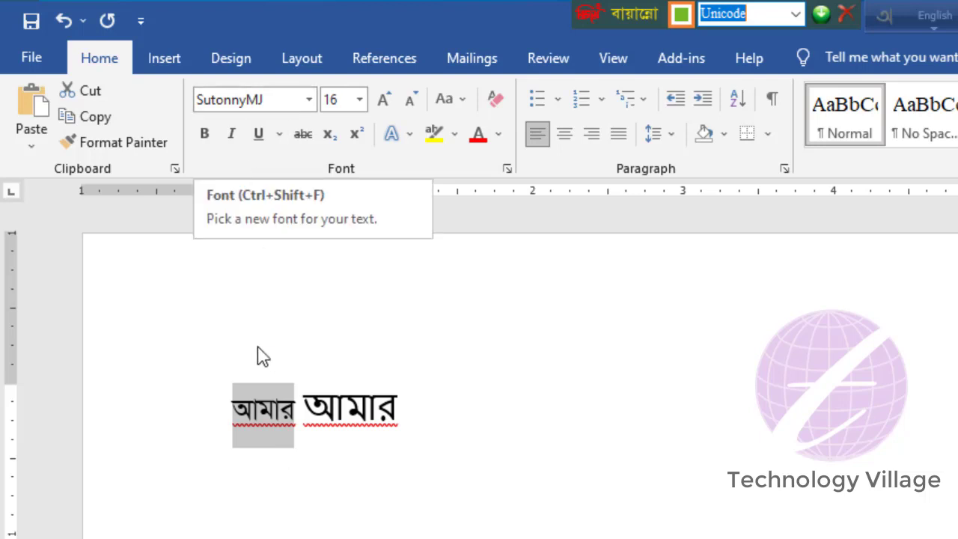
{"action": "left_click", "coordinate": [305, 99]}
{"action": "left_click", "coordinate": [303, 262]}
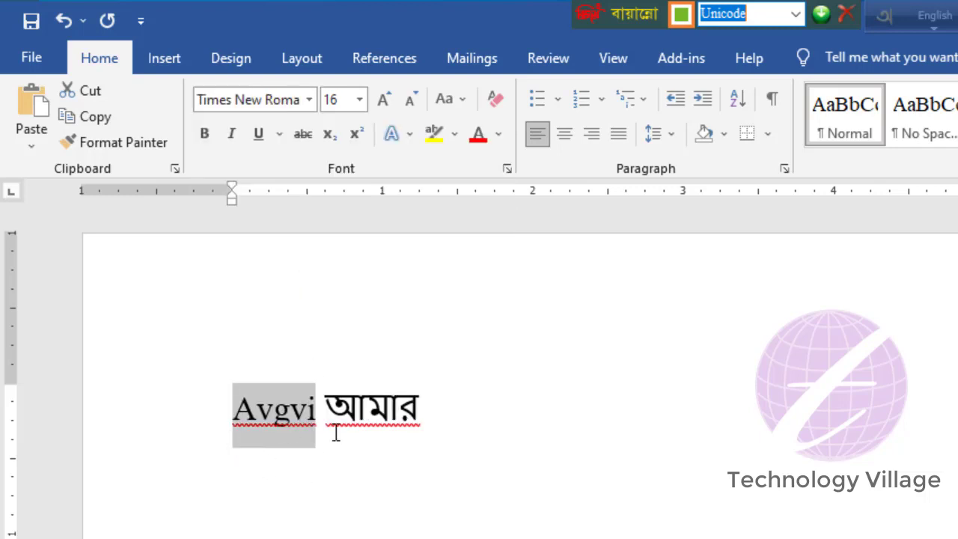
Step: Select all the text in the document and delete it
{"action": "left_click", "coordinate": [508, 421]}
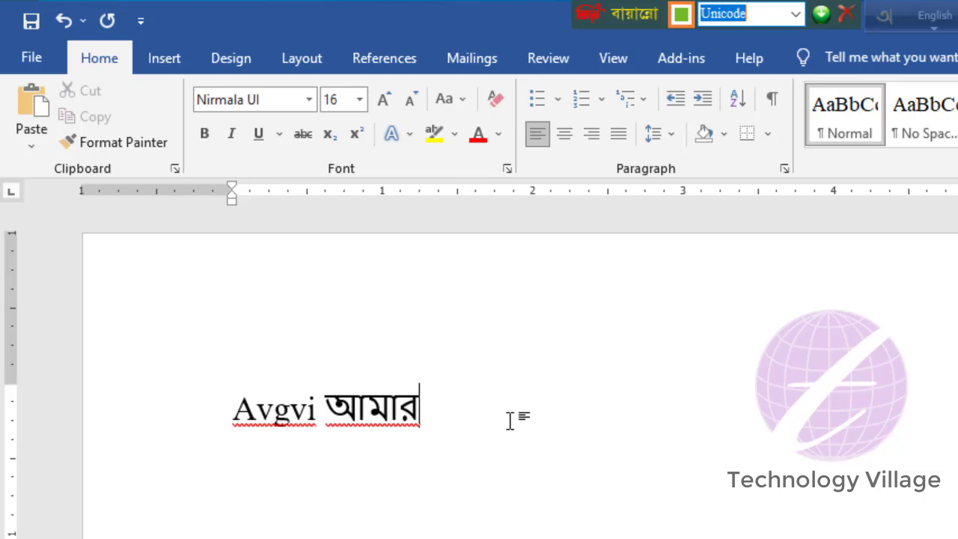
{"action": "key", "text": "ctrl+a"}
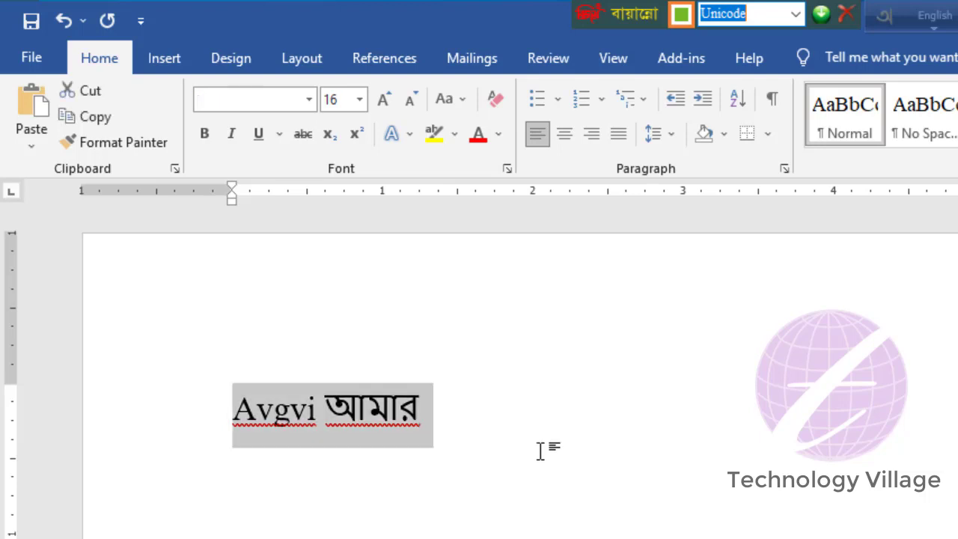
{"action": "key", "text": "Delete"}
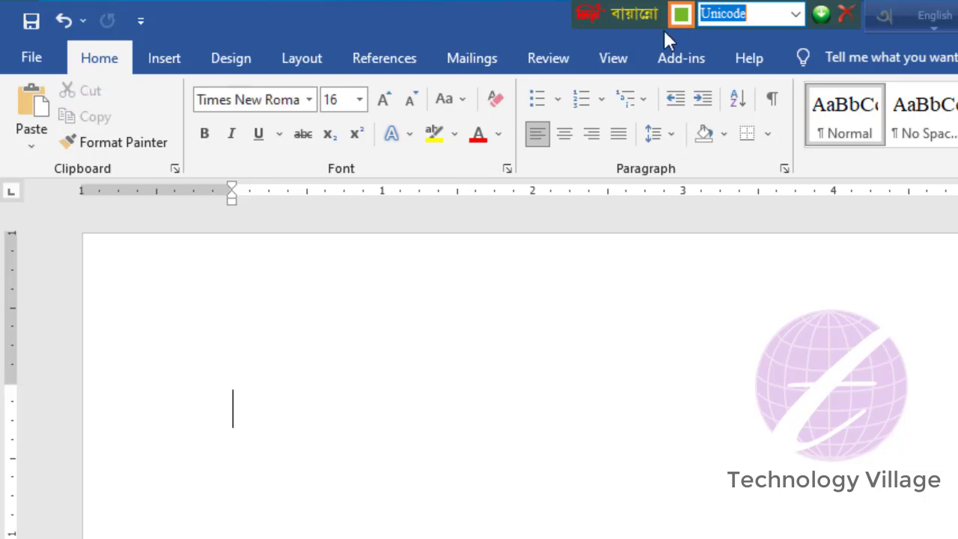
Step: Cycle the layout list through Bijoy Classic, English, Bijoy Classic and Unicode
{"action": "left_click", "coordinate": [795, 15]}
{"action": "left_click", "coordinate": [745, 54]}
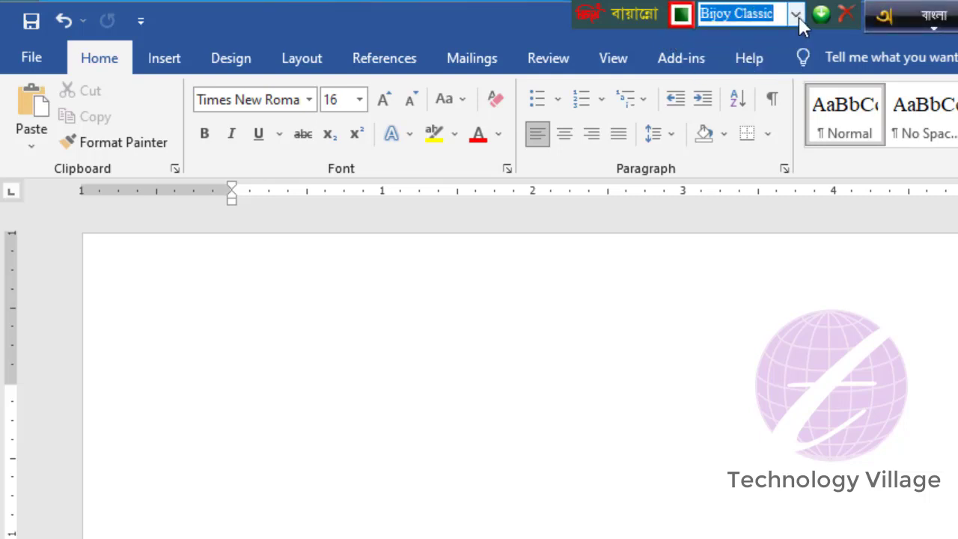
{"action": "left_click", "coordinate": [799, 17]}
{"action": "left_click", "coordinate": [726, 35]}
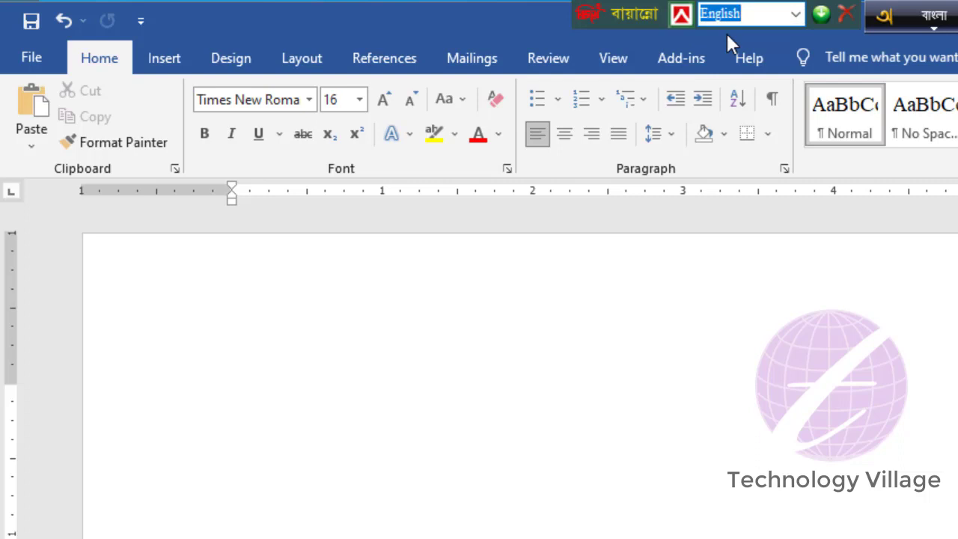
{"action": "left_click", "coordinate": [792, 17]}
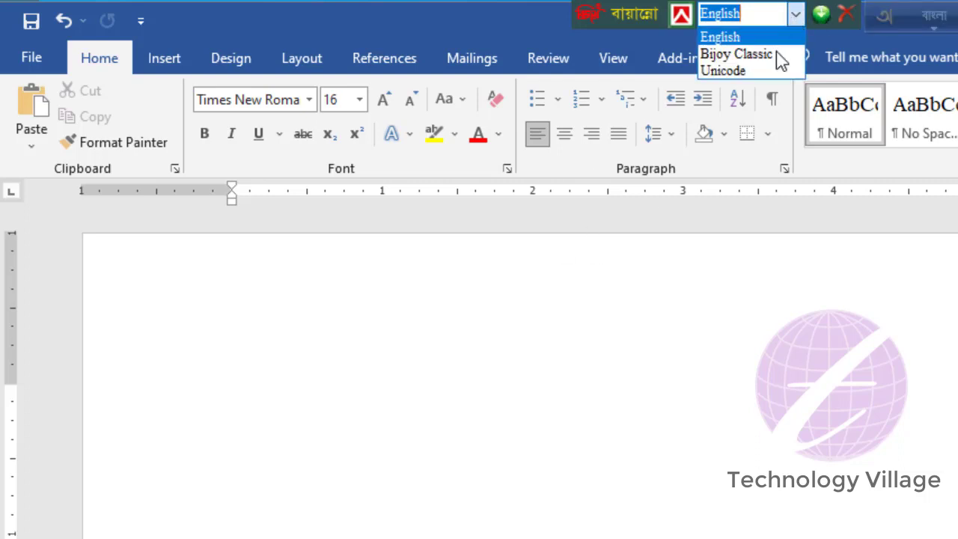
{"action": "left_click", "coordinate": [773, 53]}
{"action": "left_click", "coordinate": [795, 19]}
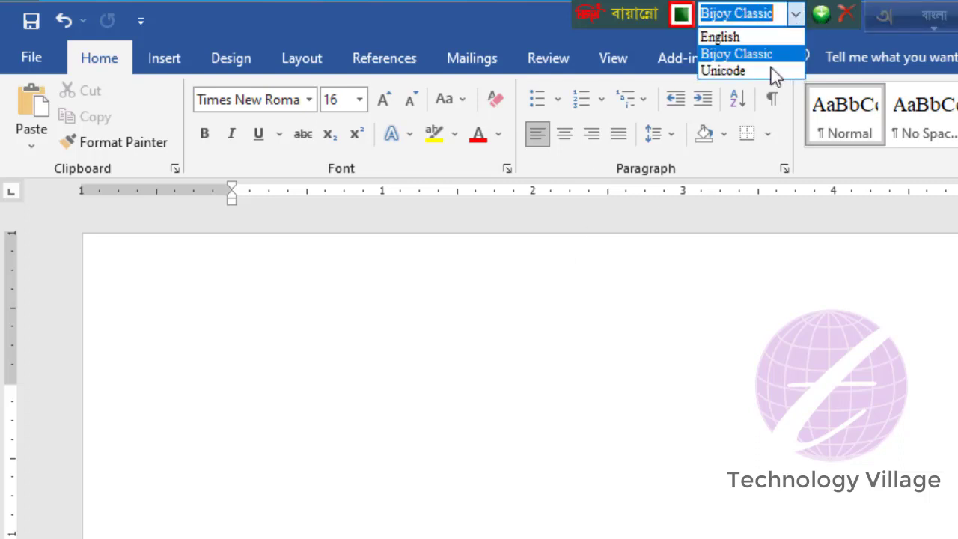
{"action": "left_click", "coordinate": [773, 71]}
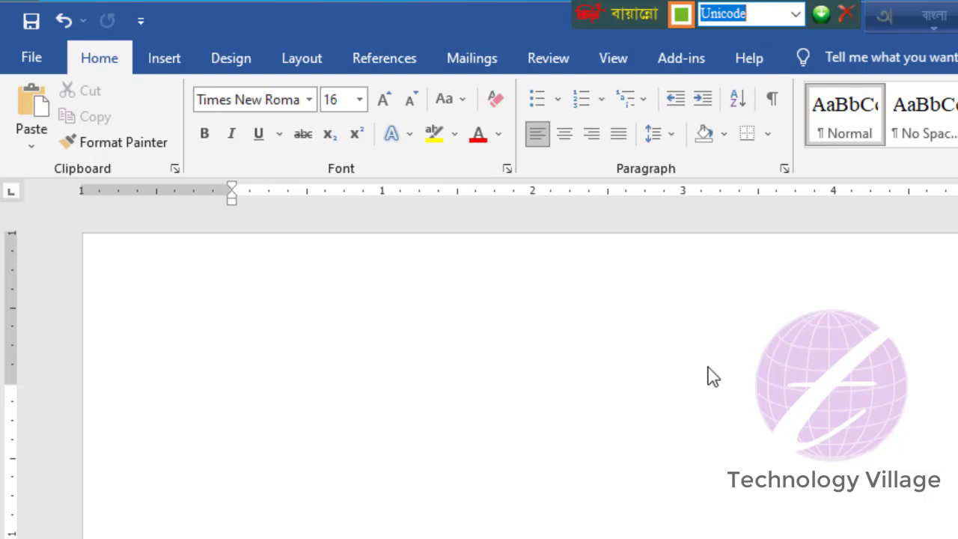
Step: Use Ctrl+Alt+B and Ctrl+Alt+V shortcuts to toggle modes, ending on English typing
{"action": "key", "text": "ctrl+alt+b"}
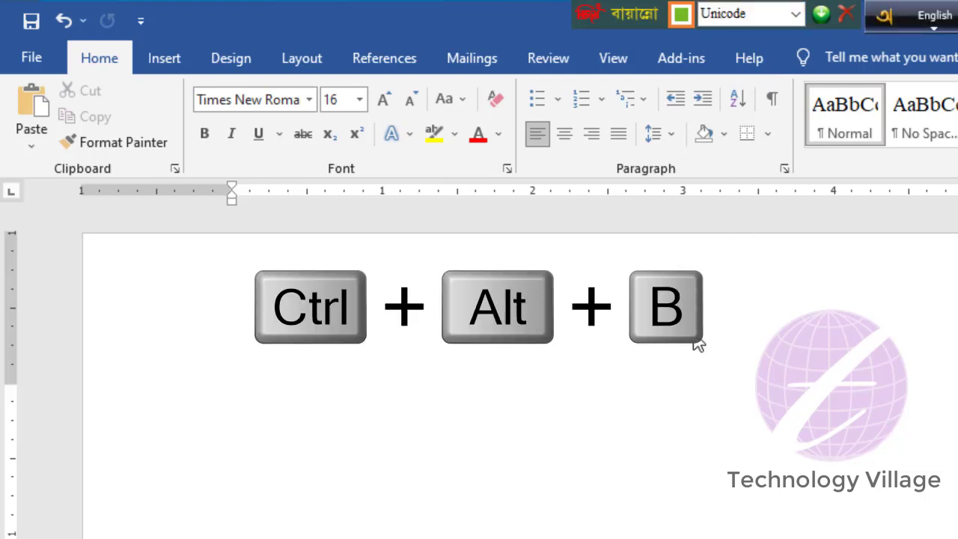
{"action": "key", "text": "ctrl+alt+b"}
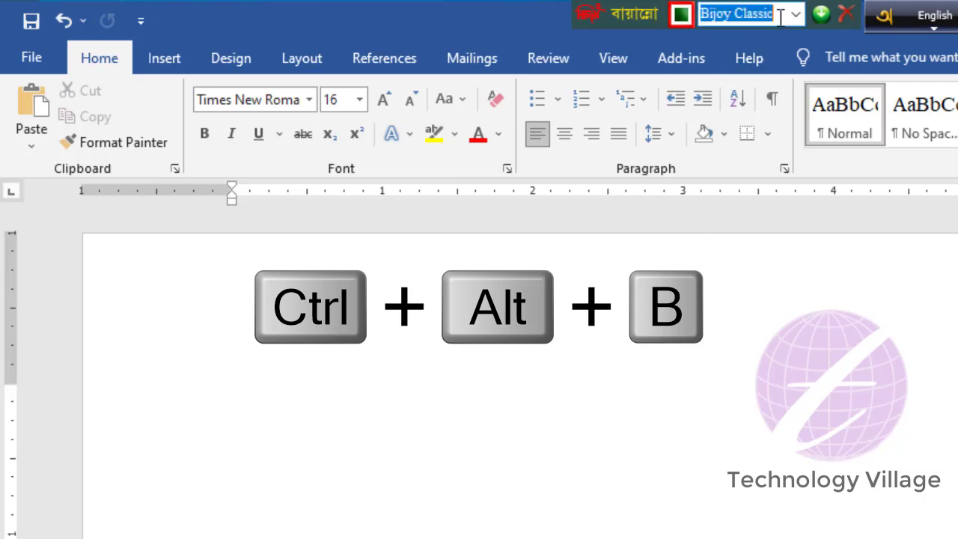
{"action": "key", "text": "ctrl+alt+v"}
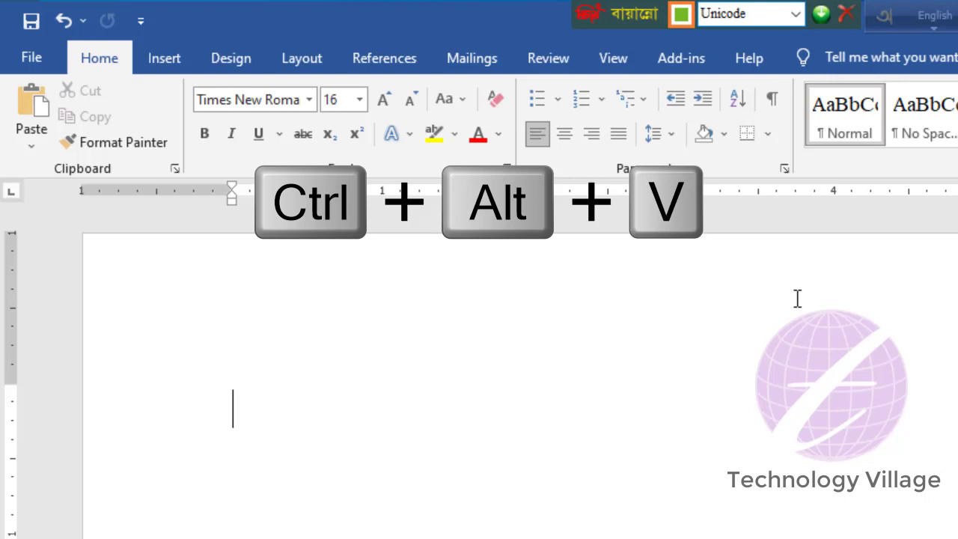
{"action": "key", "text": "ctrl+alt+v"}
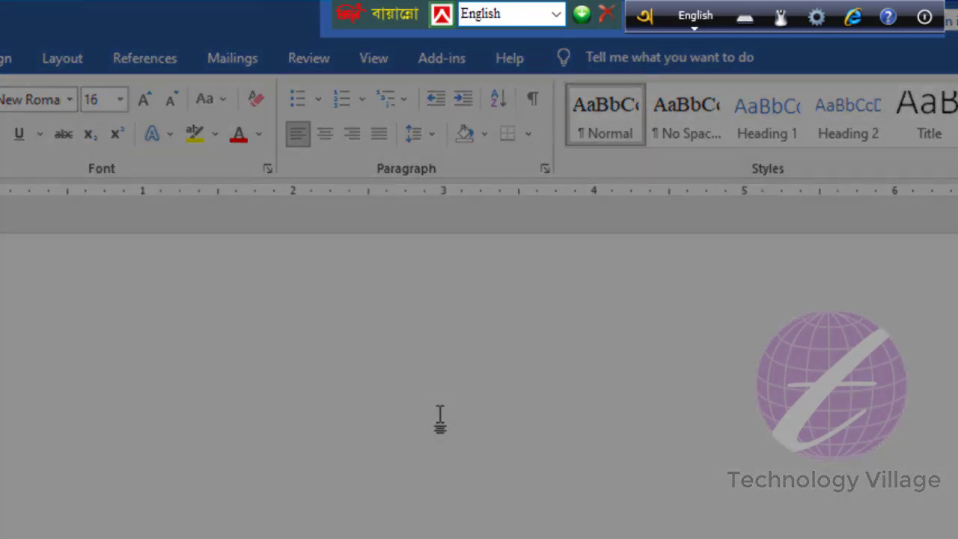
Step: Choose the Avro Phonetic (English to Bangla) layout in Avro Keyboard
{"action": "left_click", "coordinate": [466, 12]}
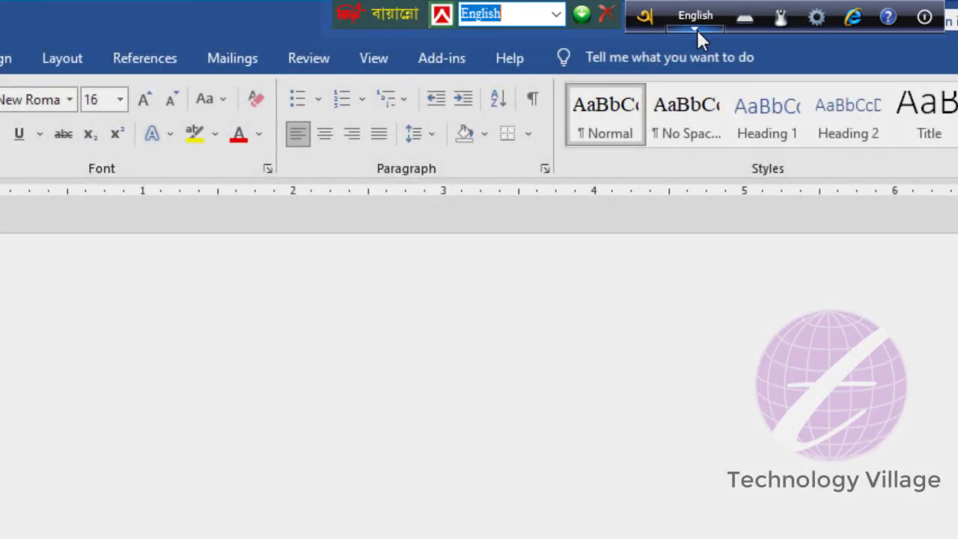
{"action": "left_click", "coordinate": [696, 28]}
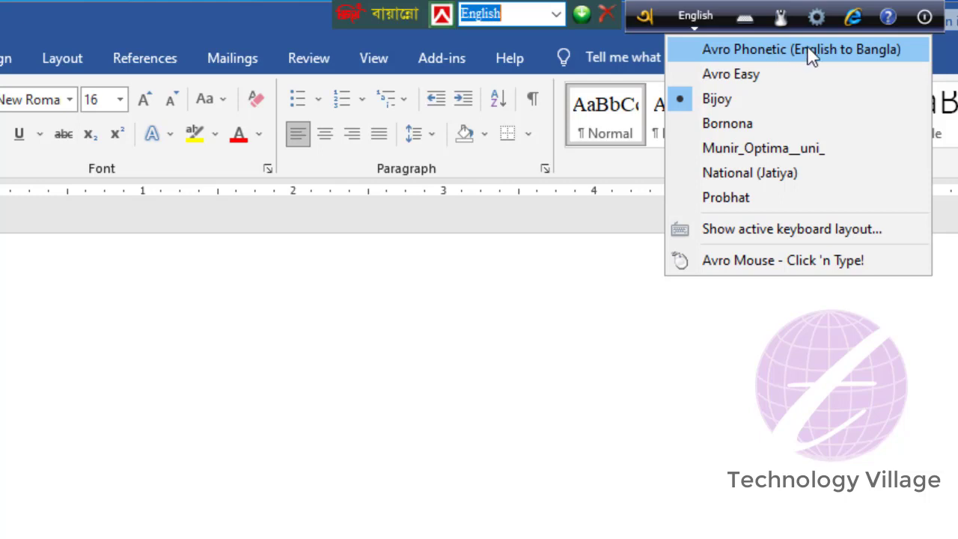
{"action": "left_click", "coordinate": [755, 49]}
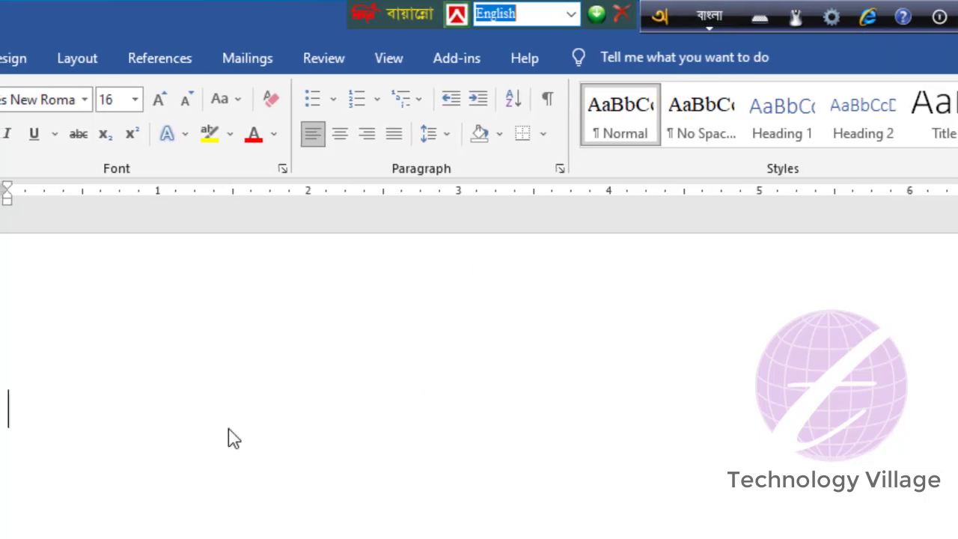
Step: Type 'amar sonar bangla' phonetically to produce আমার সোনার বাংলা, then open Avro's layout list
{"action": "type", "text": "amar"}
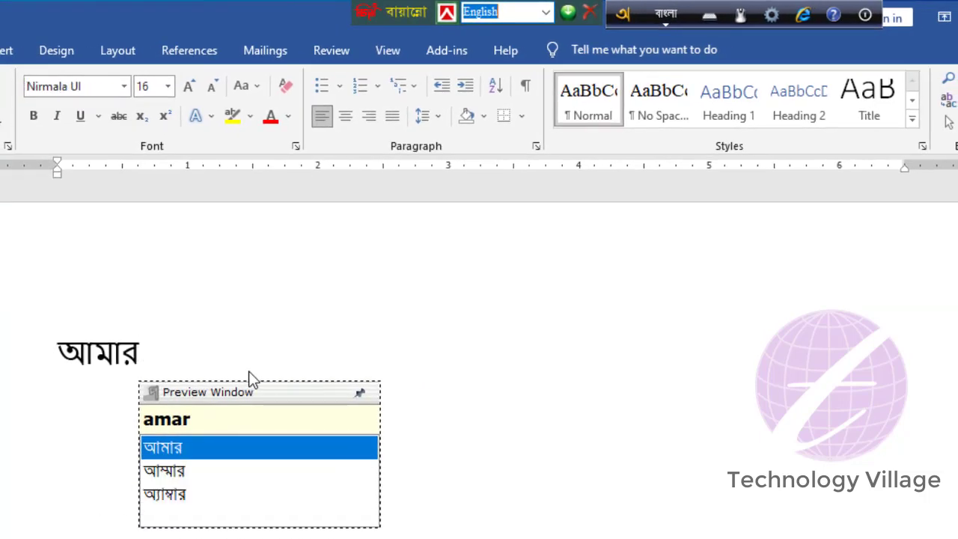
{"action": "type", "text": " so"}
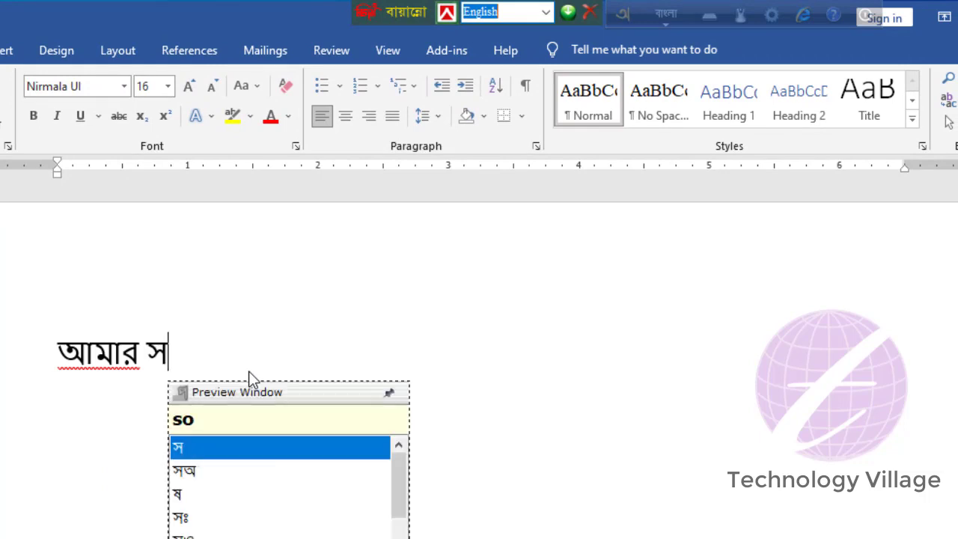
{"action": "type", "text": "nar "}
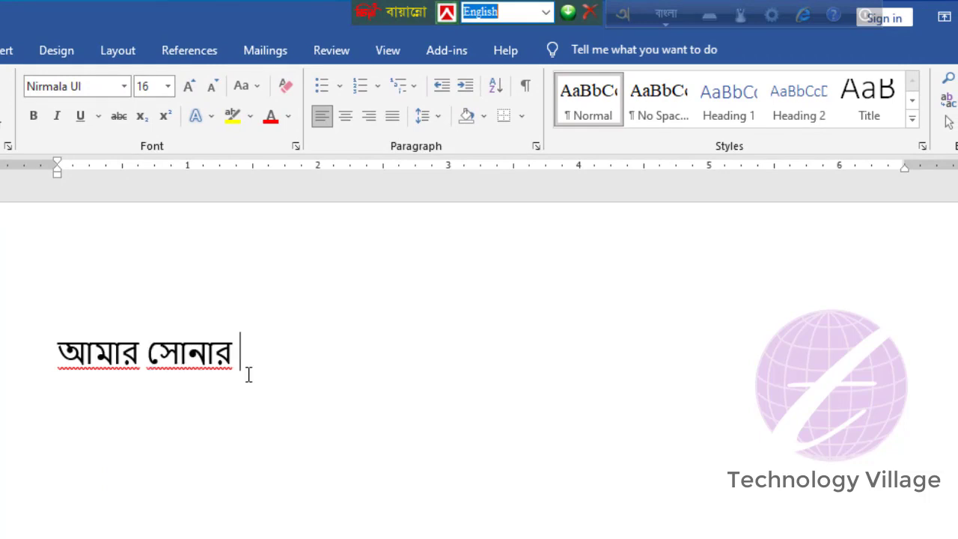
{"action": "type", "text": "b"}
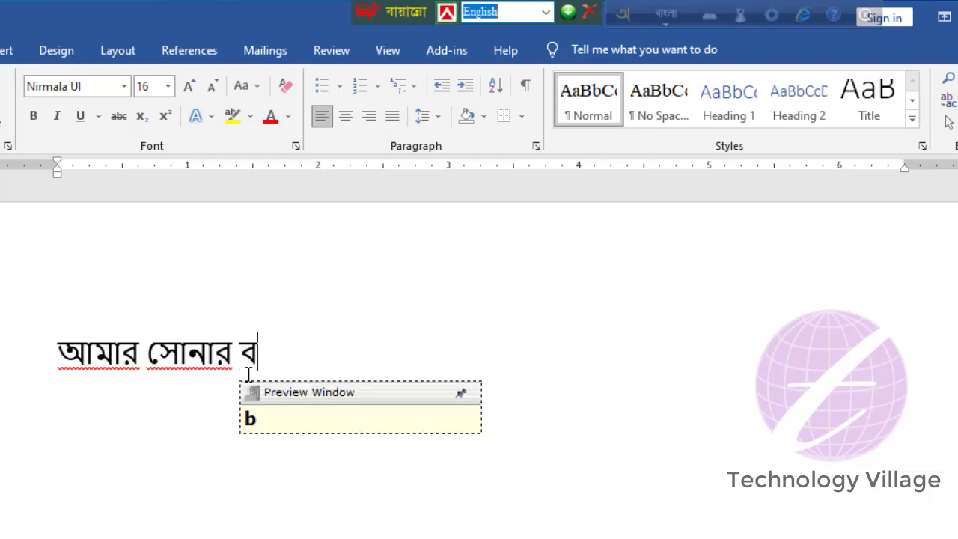
{"action": "type", "text": "angla"}
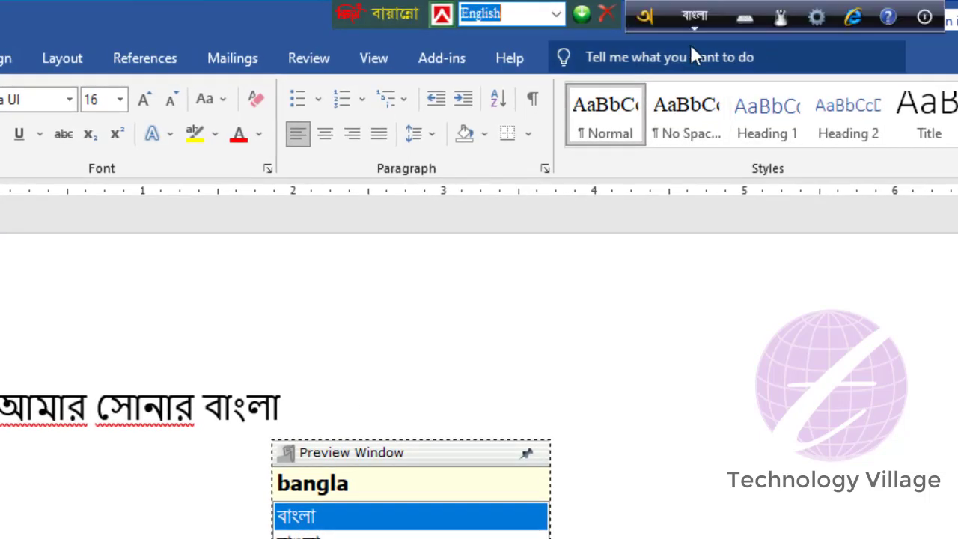
{"action": "left_click", "coordinate": [698, 25]}
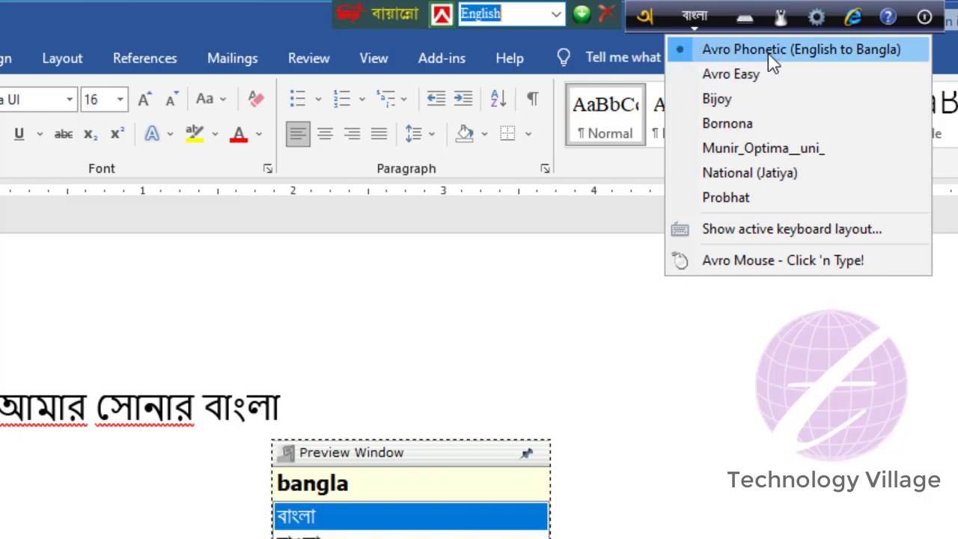
Step: Switch Avro to Bijoy and add বাংলা বাংলা, correcting the misspelled second word
{"action": "left_click", "coordinate": [723, 99]}
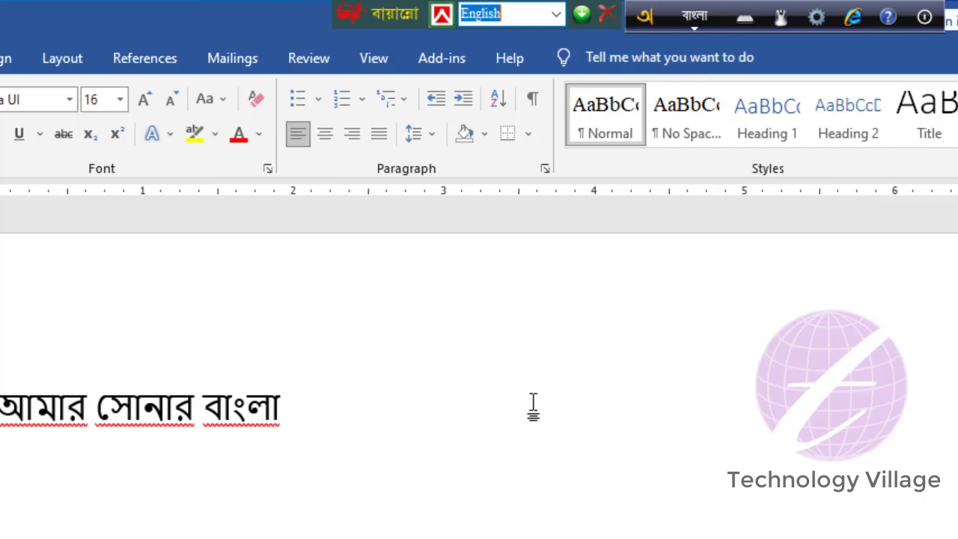
{"action": "type", "text": " বা"}
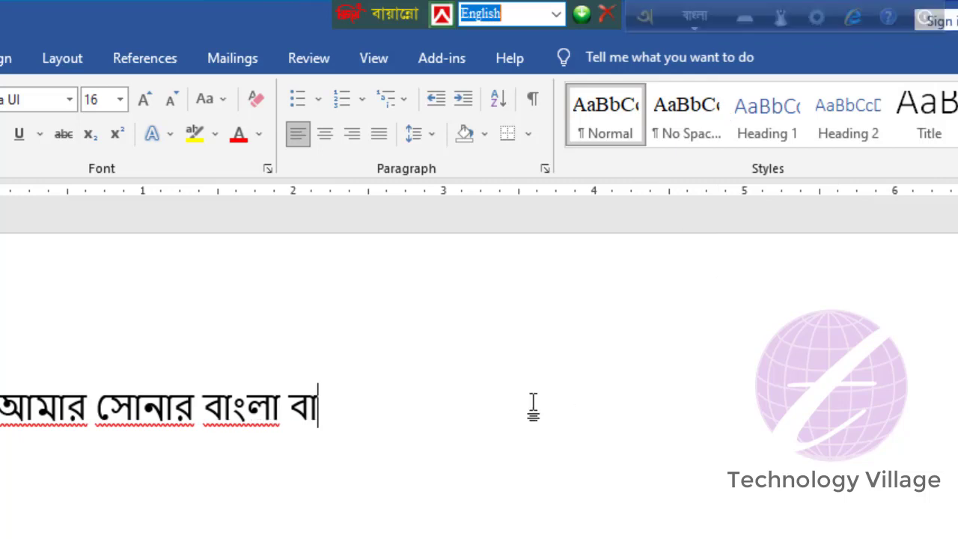
{"action": "type", "text": "ংলা"}
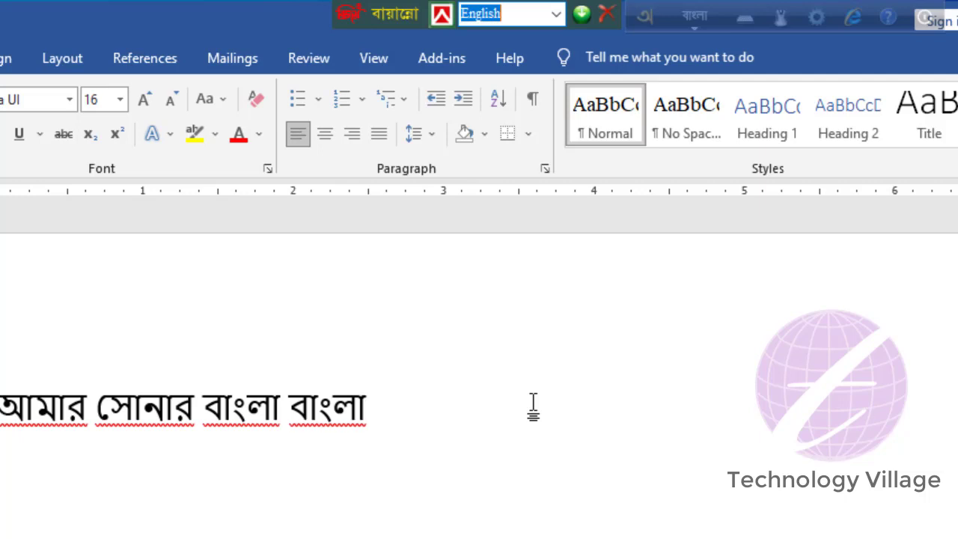
{"action": "type", "text": " ব"}
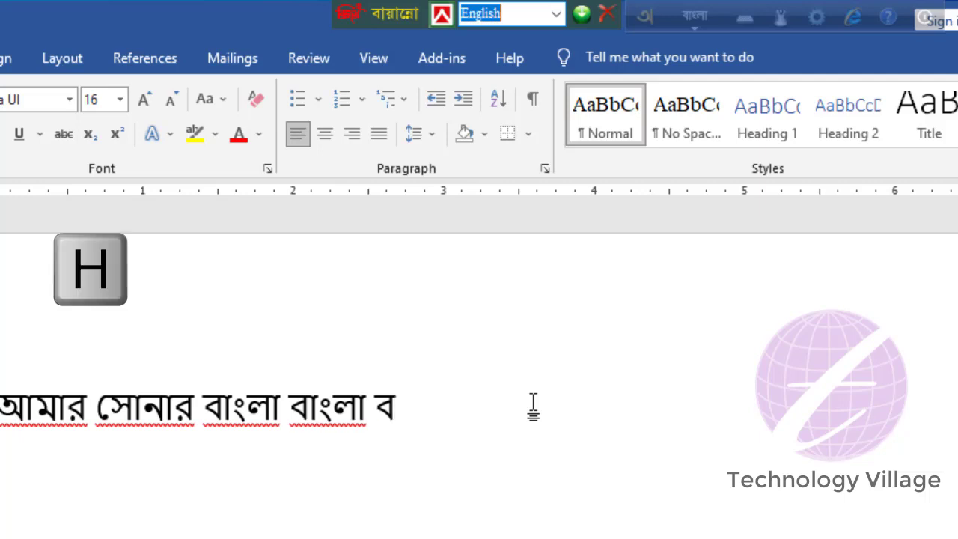
{"action": "type", "text": "ং"}
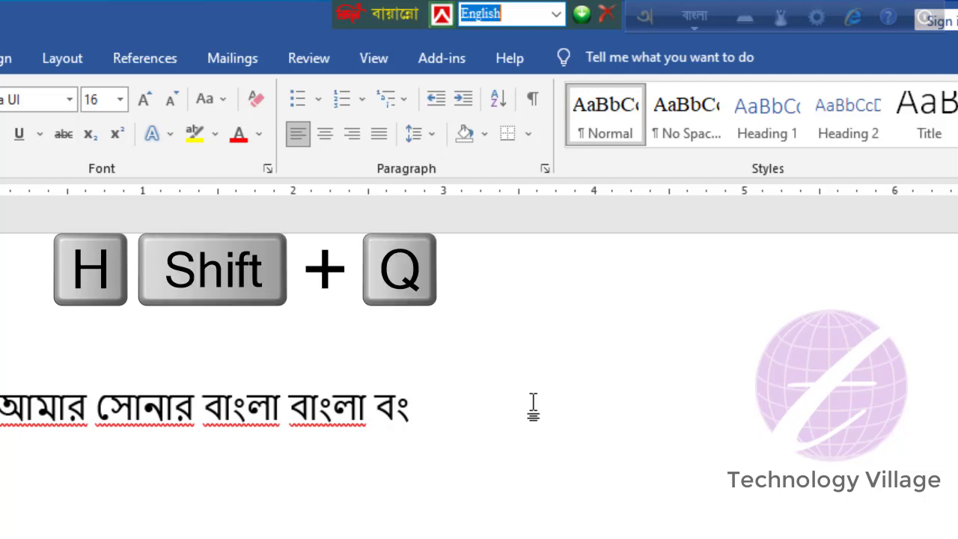
{"action": "type", "text": "ল"}
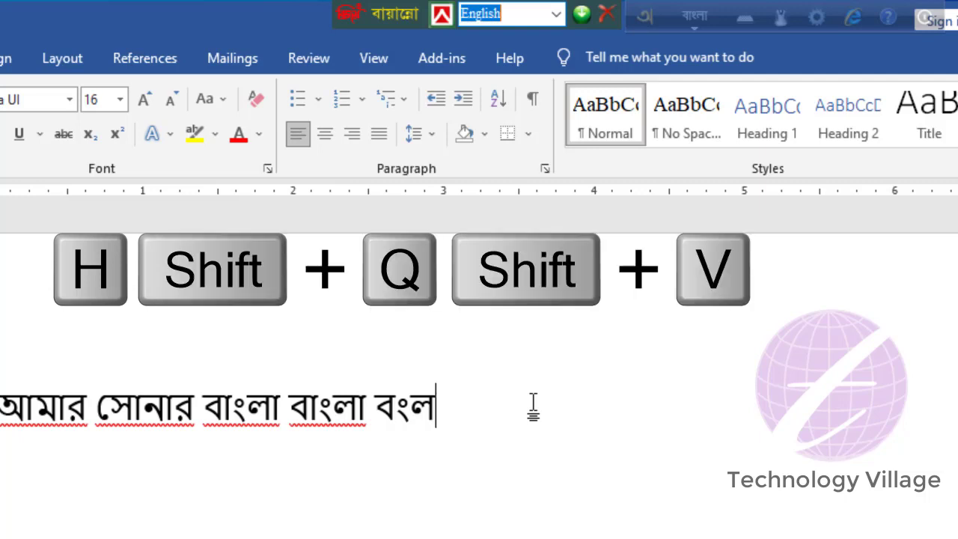
{"action": "type", "text": "া"}
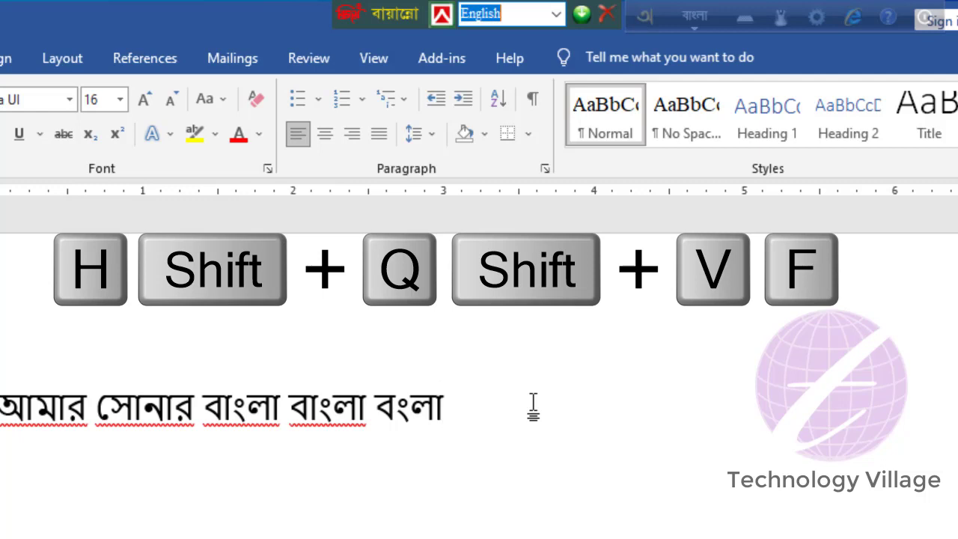
{"action": "key", "text": "Left"}
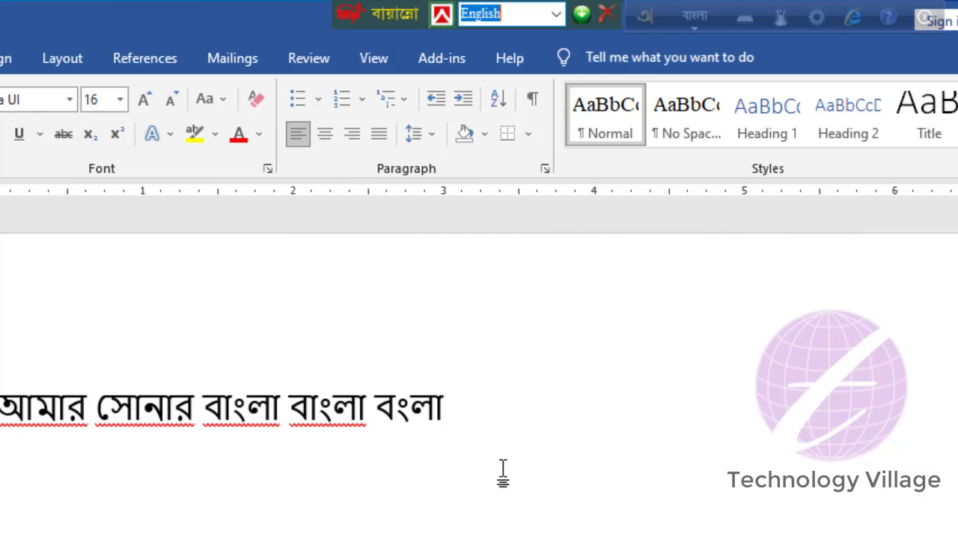
{"action": "key", "text": "BackSpace"}
{"action": "key", "text": "BackSpace"}
{"action": "type", "text": "বাং"}
{"action": "key", "text": "End"}
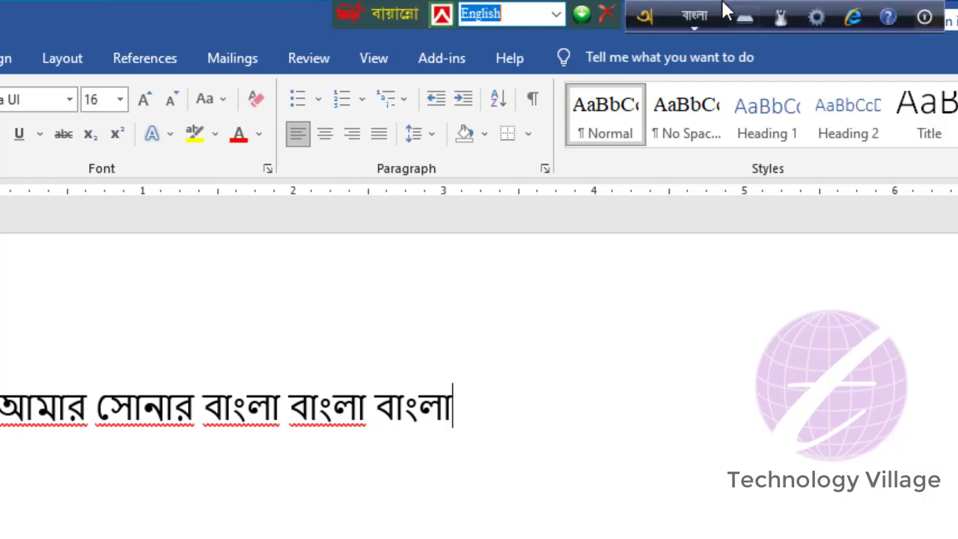
Step: Switch Avro from Bangla to English typing
{"action": "left_click", "coordinate": [695, 30]}
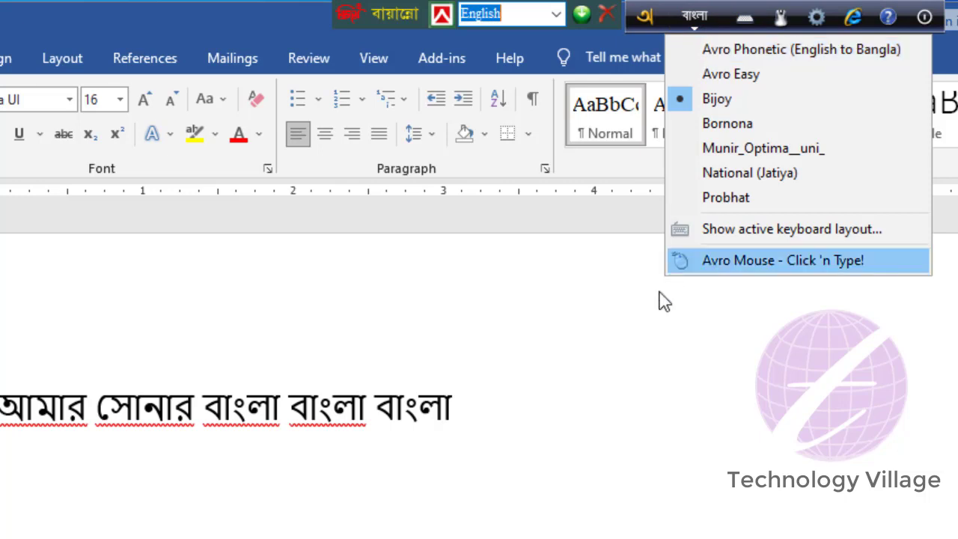
{"action": "left_click", "coordinate": [541, 423]}
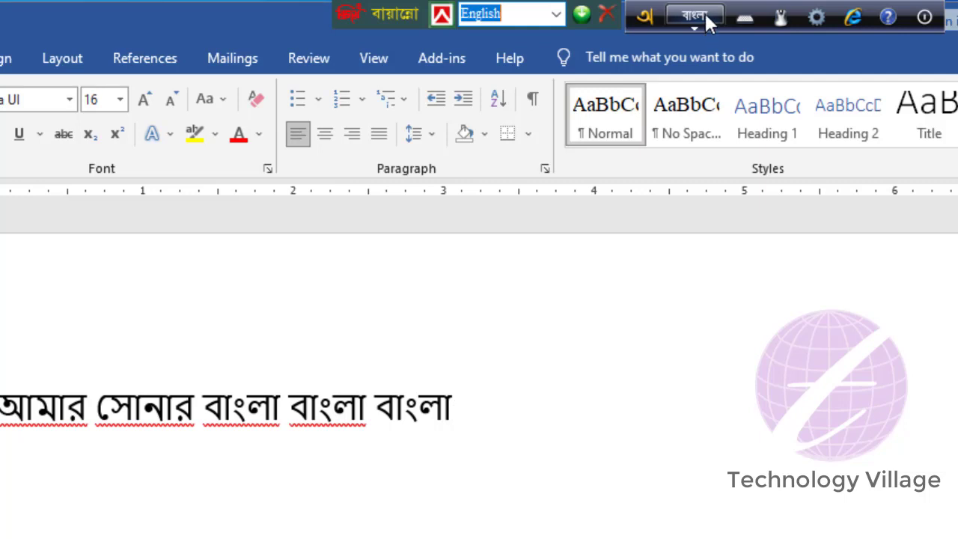
{"action": "left_click", "coordinate": [705, 13]}
Step: Add 'English' at the line end, then switch Avro to Bangla and type বাংলা টাইপ
{"action": "left_click", "coordinate": [617, 414]}
{"action": "type", "text": "E"}
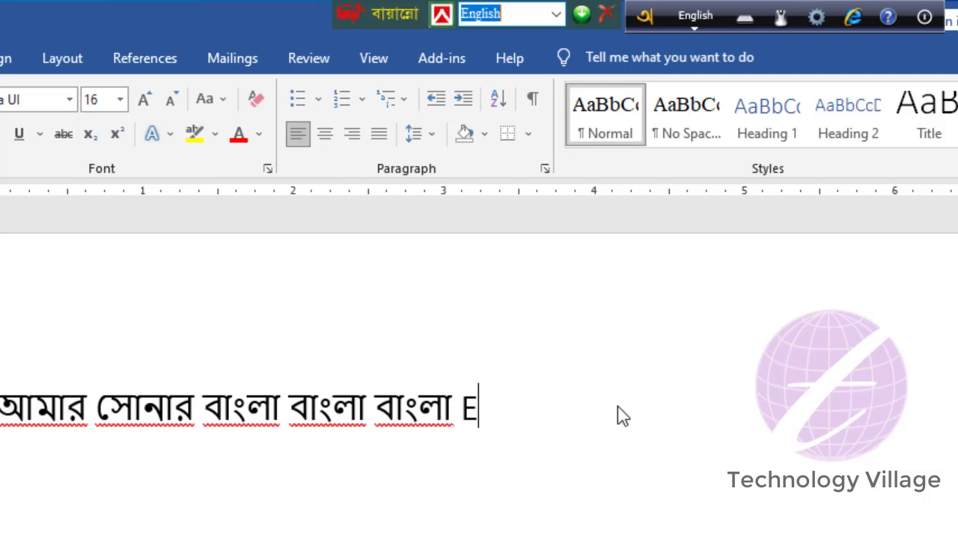
{"action": "type", "text": "nglish"}
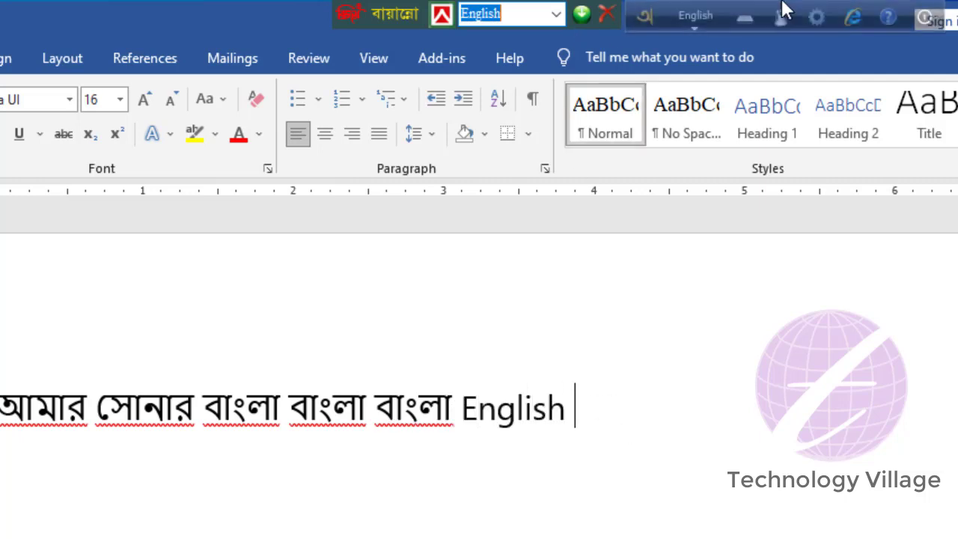
{"action": "left_click", "coordinate": [700, 13]}
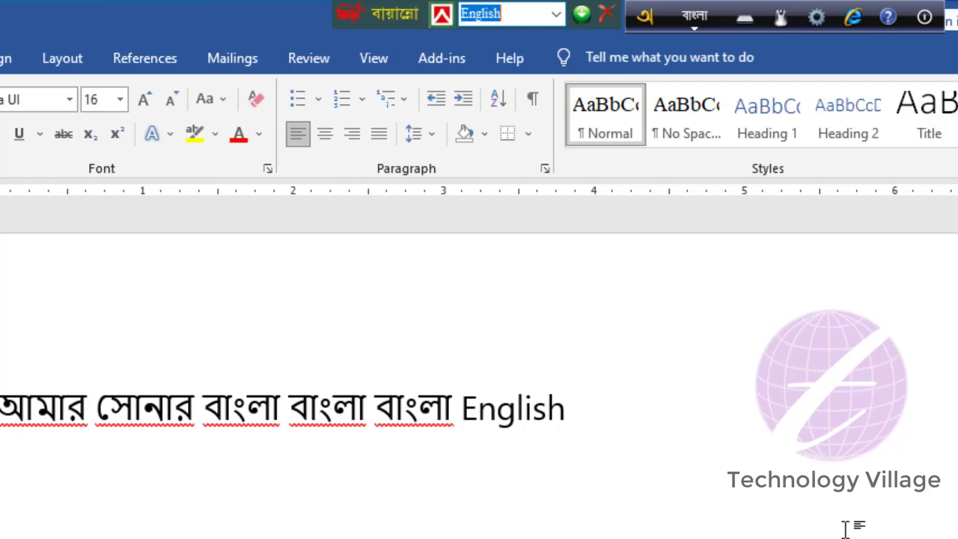
{"action": "type", "text": "বাংলা টা"}
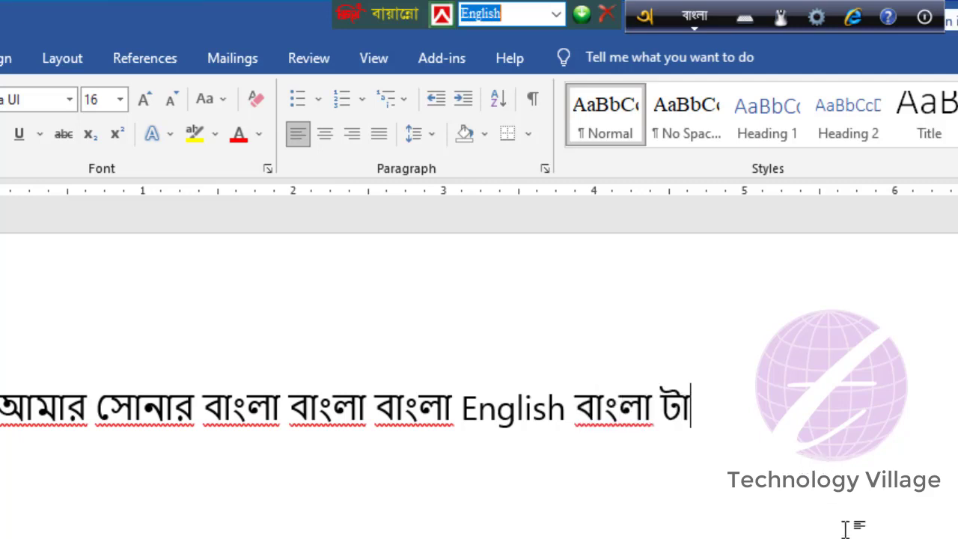
{"action": "type", "text": "ইপ"}
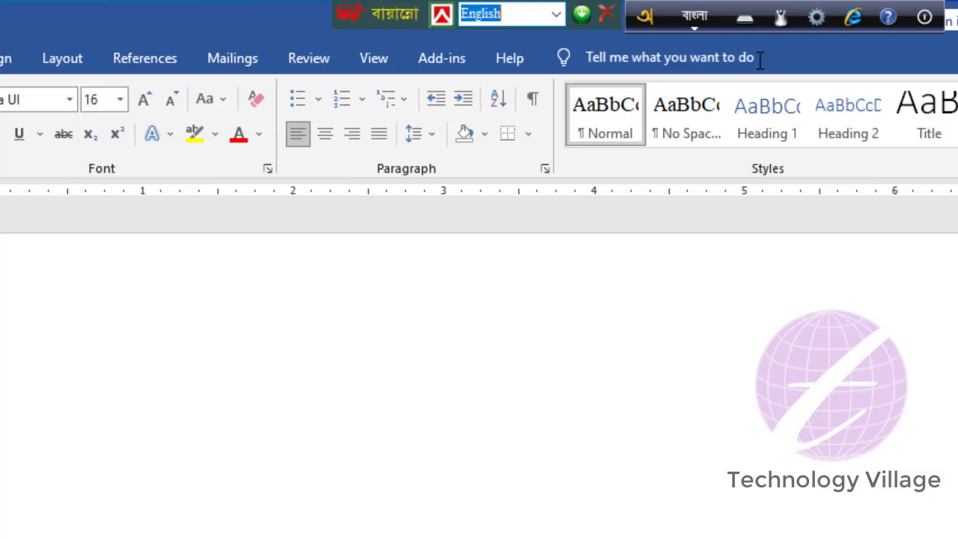
Step: Spell কালা with Avro Mouse letters ক, া, ল, া, then close the letter pad
{"action": "left_click", "coordinate": [777, 18]}
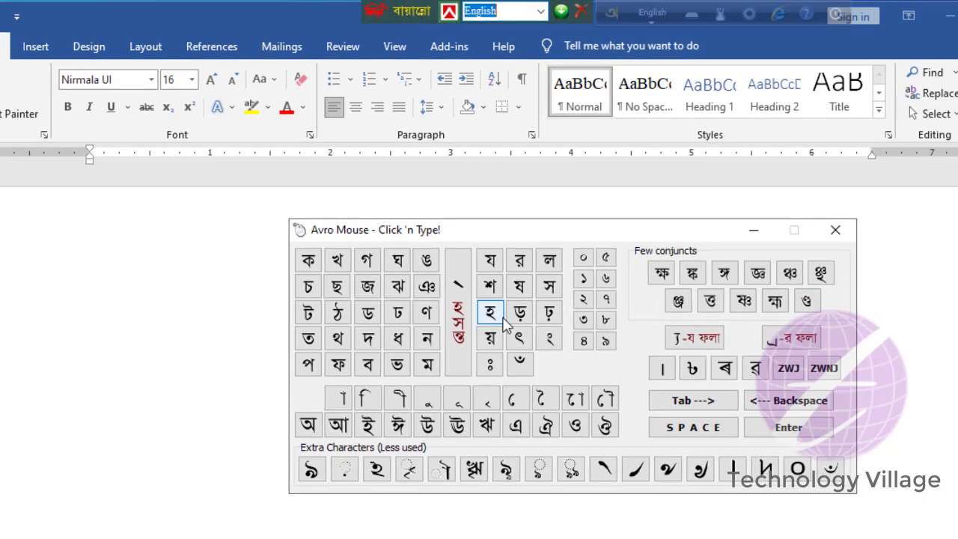
{"action": "left_click", "coordinate": [162, 321]}
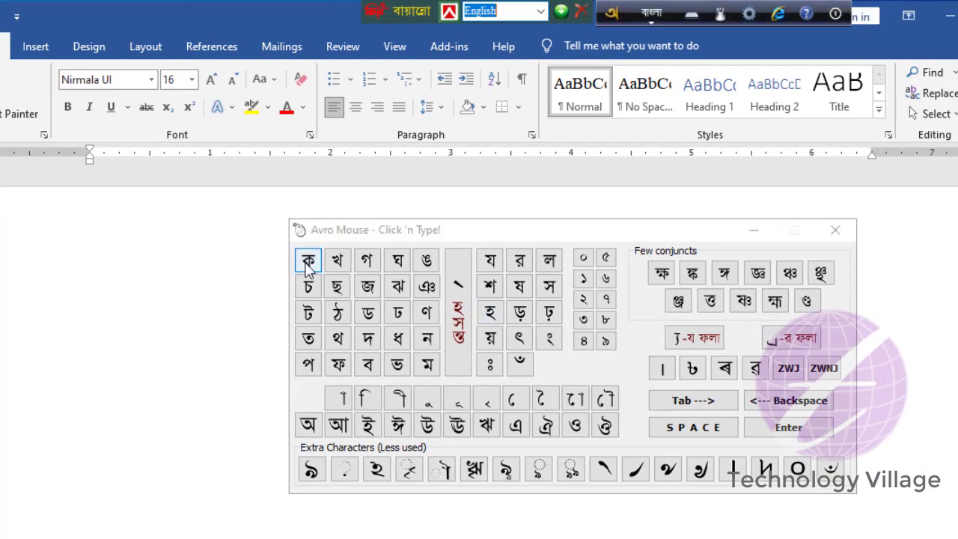
{"action": "left_click", "coordinate": [307, 265]}
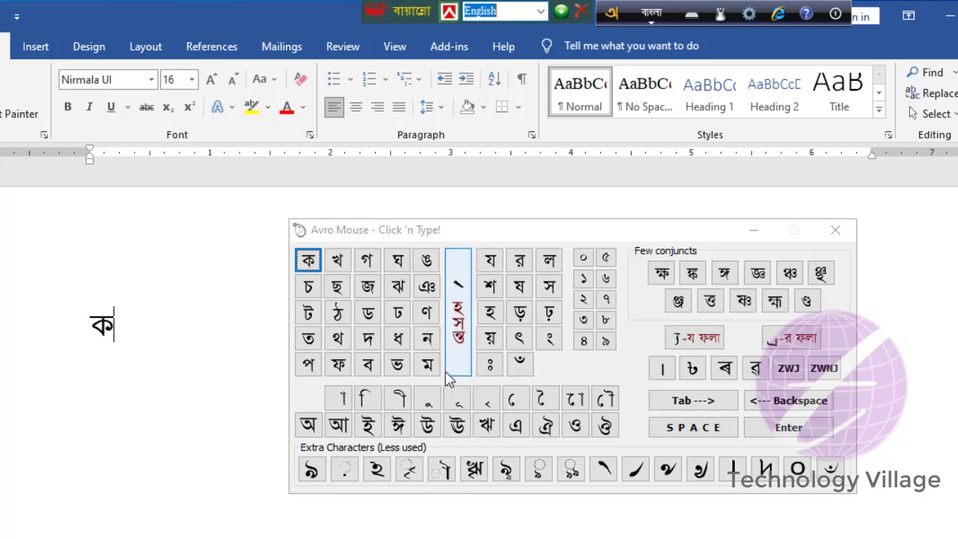
{"action": "left_click", "coordinate": [342, 400]}
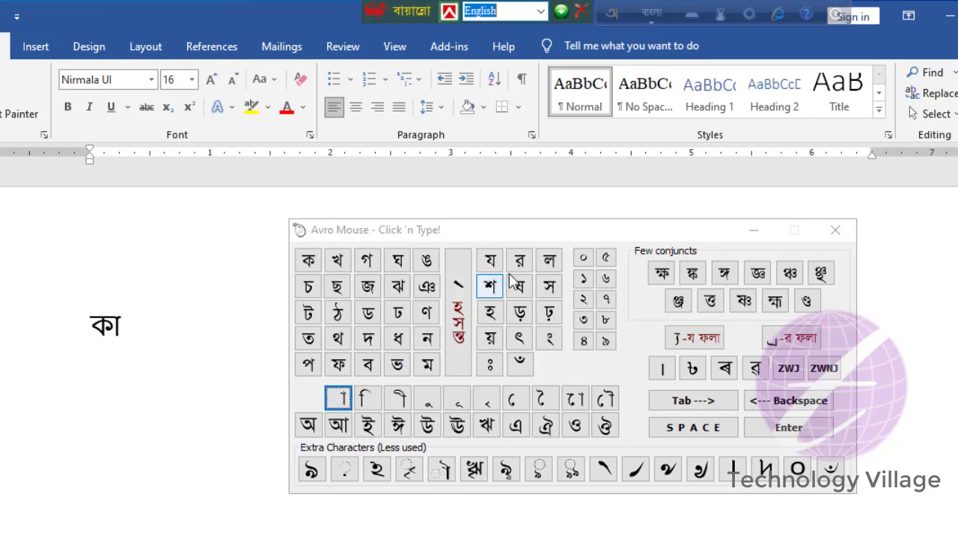
{"action": "left_click", "coordinate": [542, 266]}
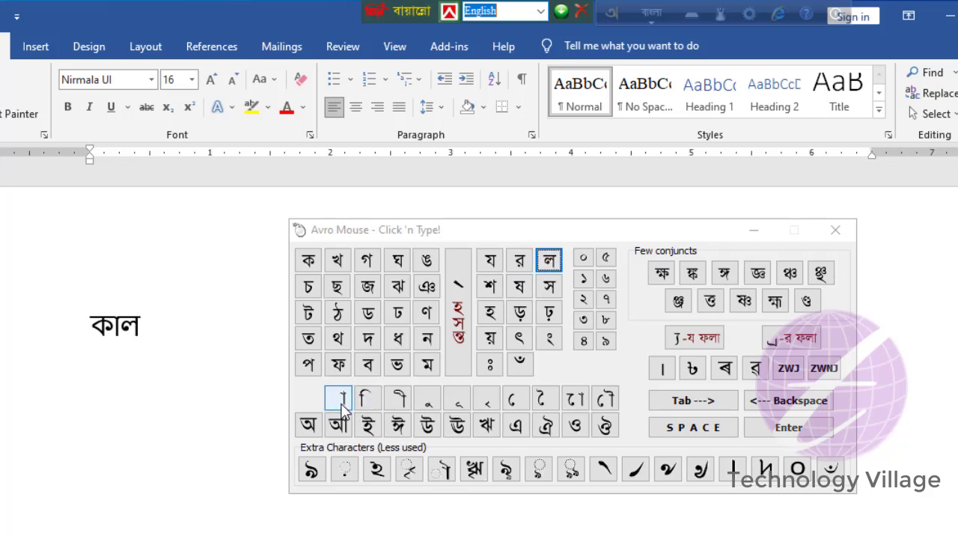
{"action": "left_click", "coordinate": [338, 399]}
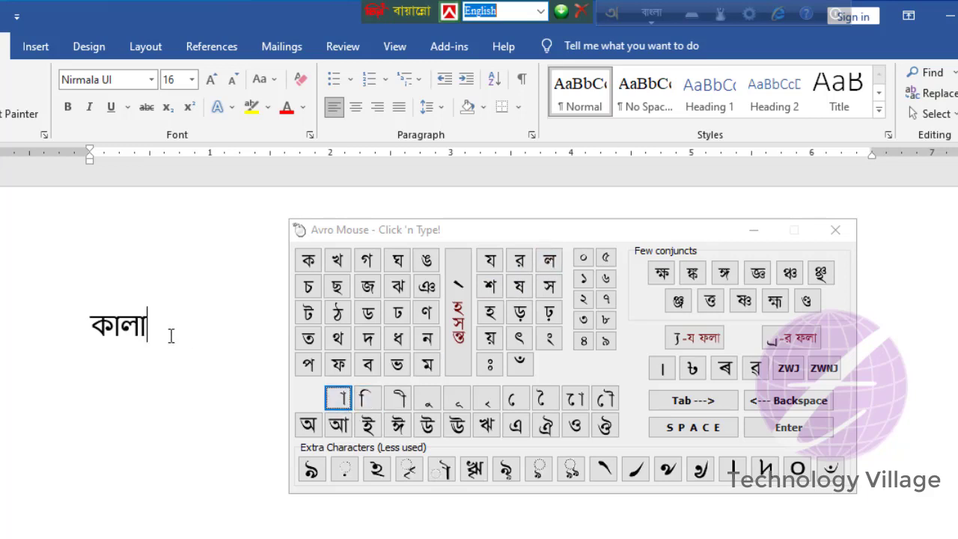
{"action": "left_click", "coordinate": [835, 229]}
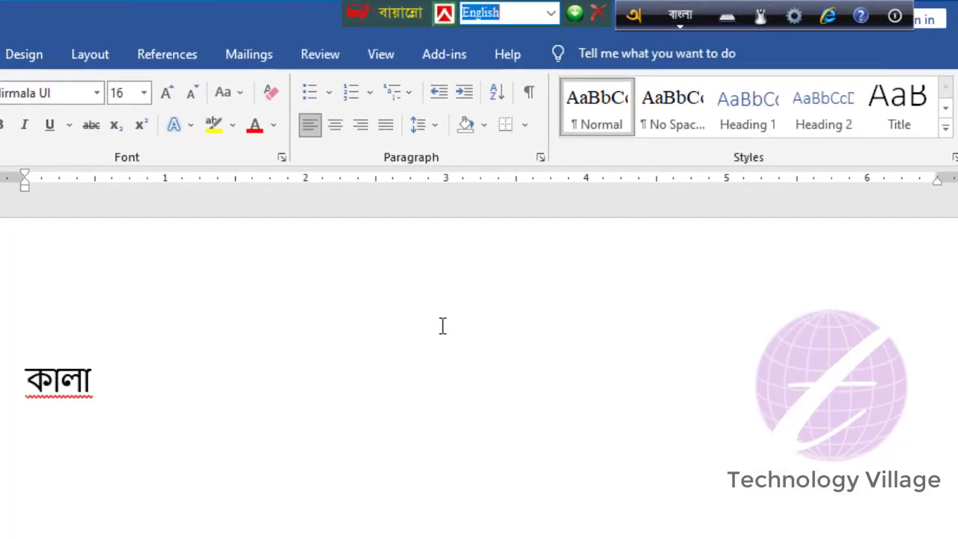
Step: Switch Avro back to Bangla typing and place the cursor after the word কালা
{"action": "left_click", "coordinate": [686, 26]}
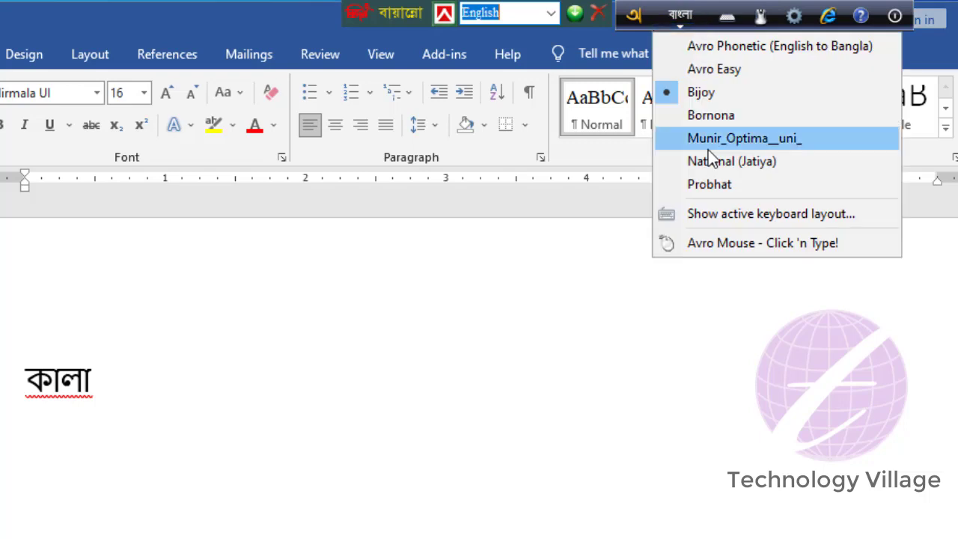
{"action": "left_click", "coordinate": [689, 23]}
{"action": "left_click", "coordinate": [689, 21]}
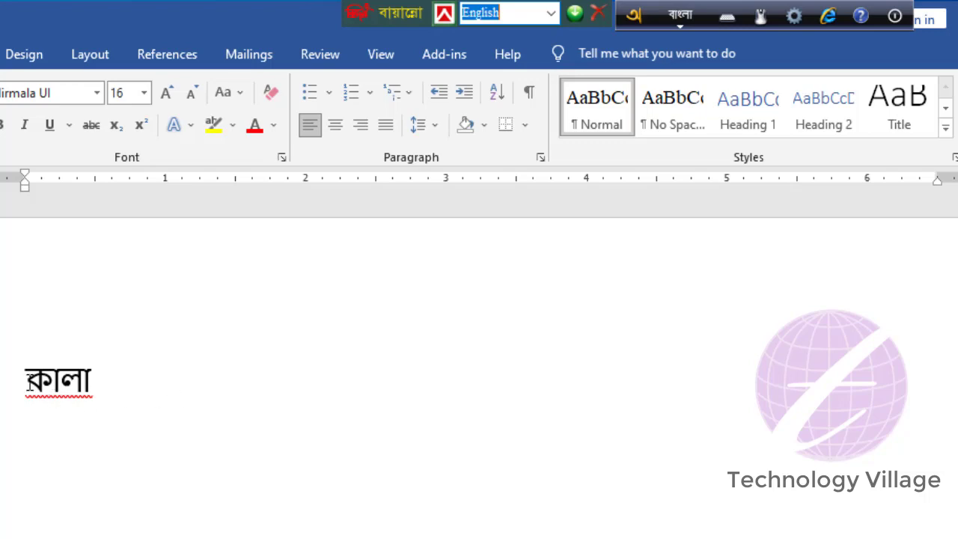
{"action": "double_click", "coordinate": [97, 380]}
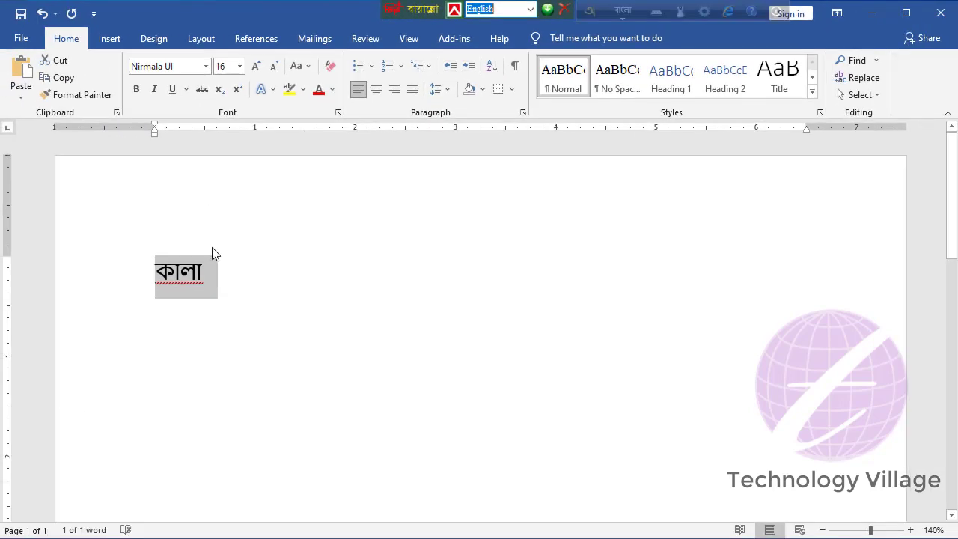
{"action": "left_click", "coordinate": [288, 284]}
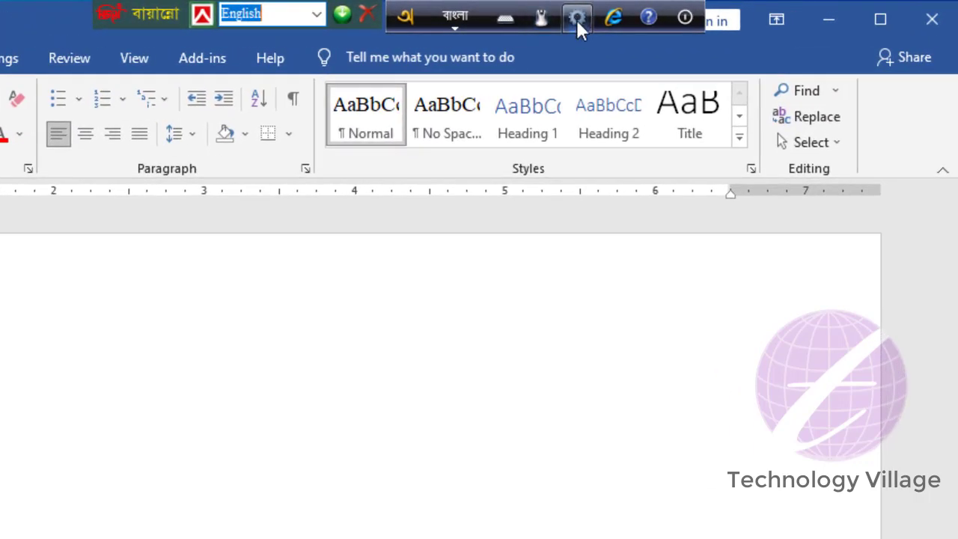
Step: Switch Avro's output to ANSI and set the font to SutonnyMJ
{"action": "left_click", "coordinate": [577, 20]}
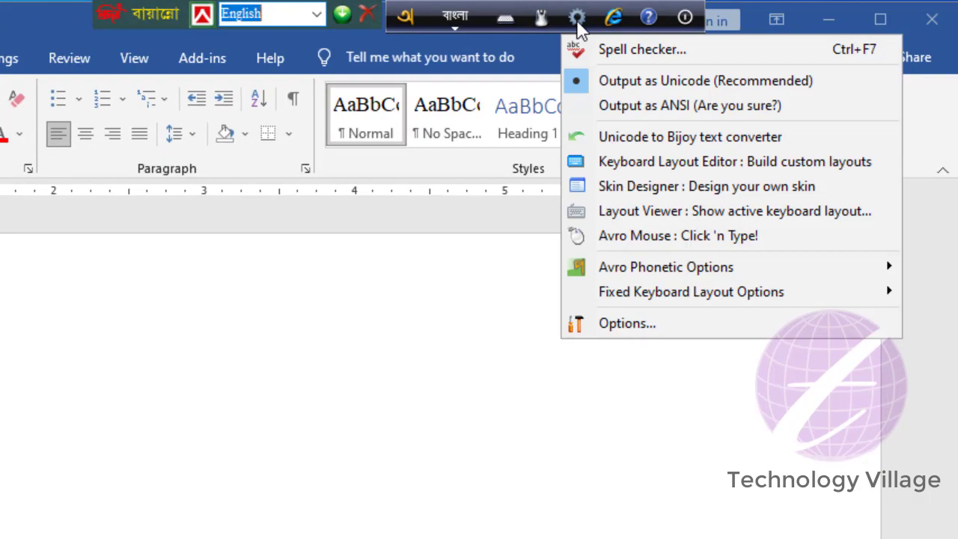
{"action": "left_click", "coordinate": [665, 105]}
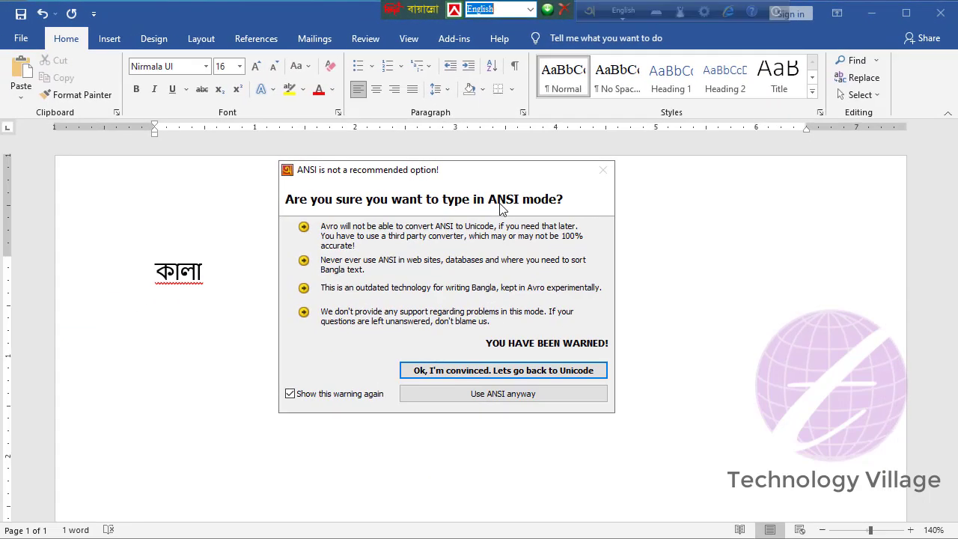
{"action": "left_click", "coordinate": [506, 396]}
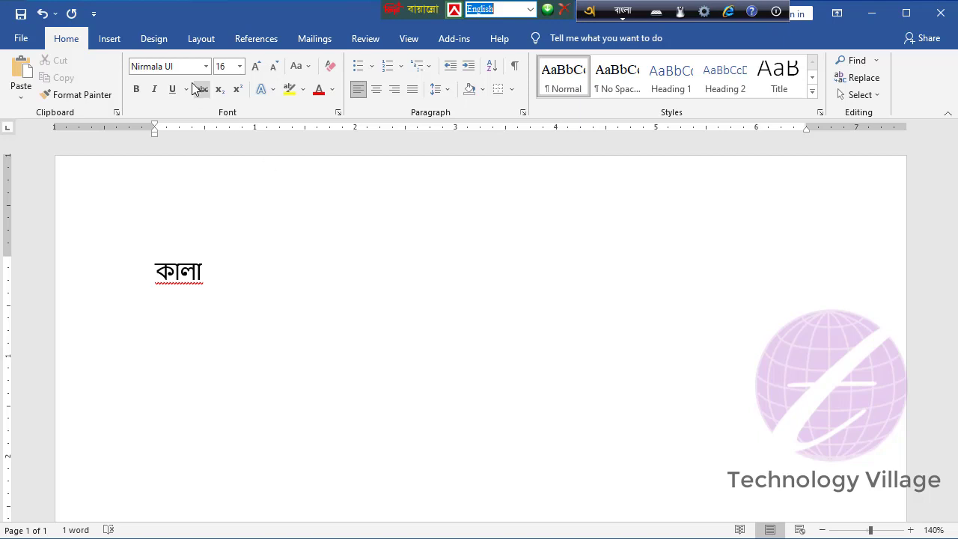
{"action": "left_click", "coordinate": [206, 66]}
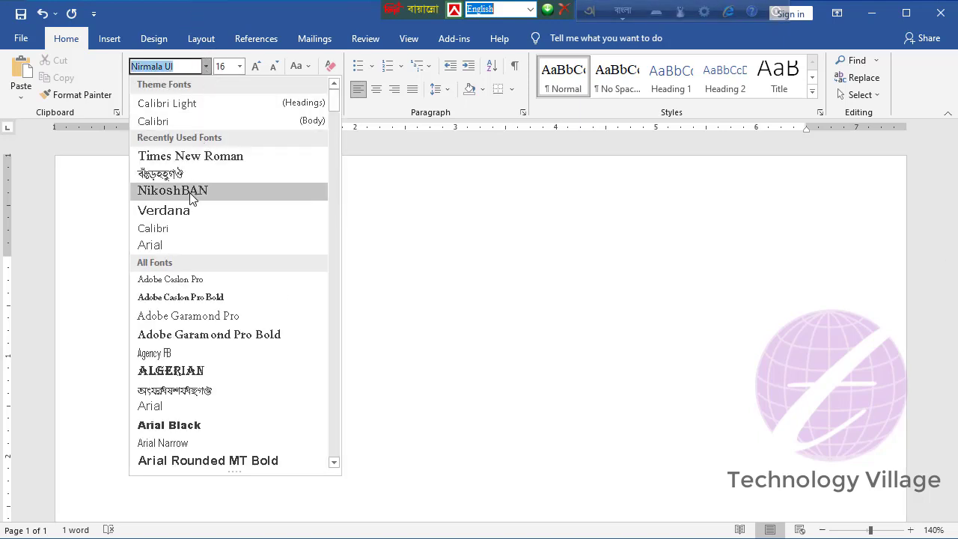
{"action": "left_click", "coordinate": [191, 173]}
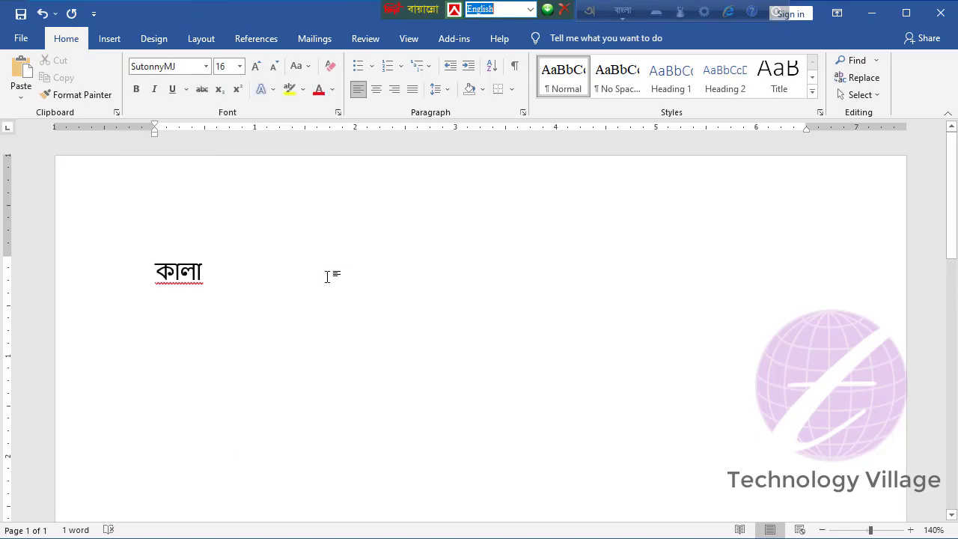
Step: Type 'Avgvi' to produce আমার, then select all the text and delete it
{"action": "type", "text": "Avgvi"}
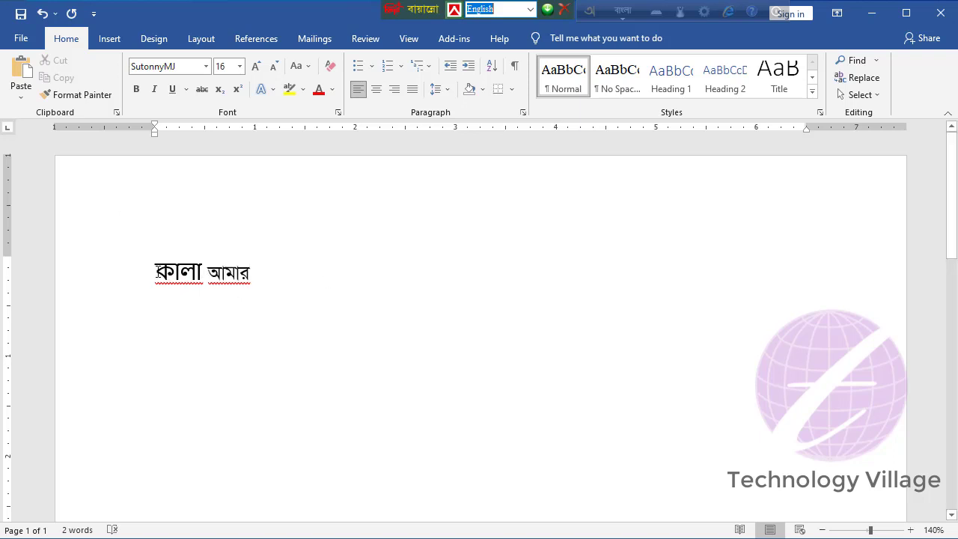
{"action": "left_click_drag", "start_coordinate": [154, 272], "coordinate": [250, 274]}
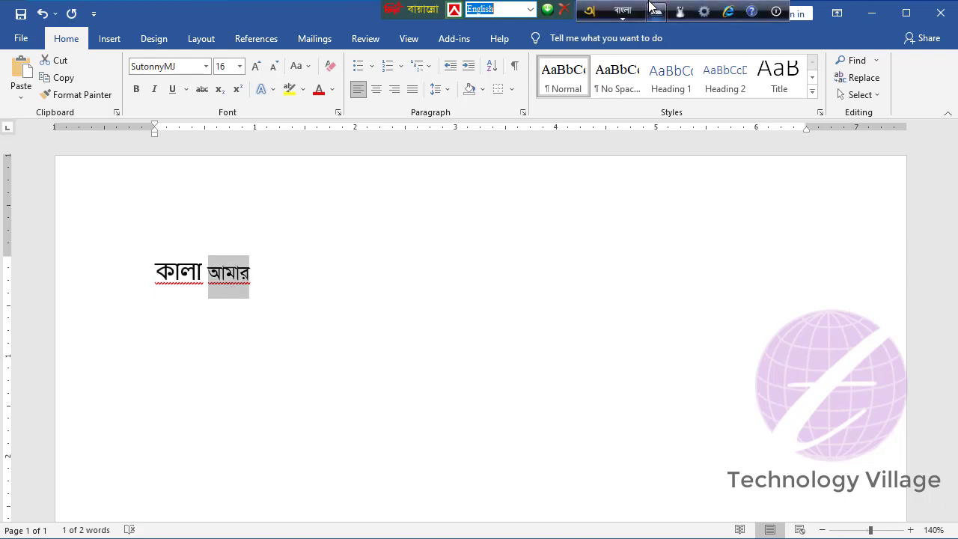
{"action": "left_click_drag", "start_coordinate": [156, 273], "coordinate": [249, 274]}
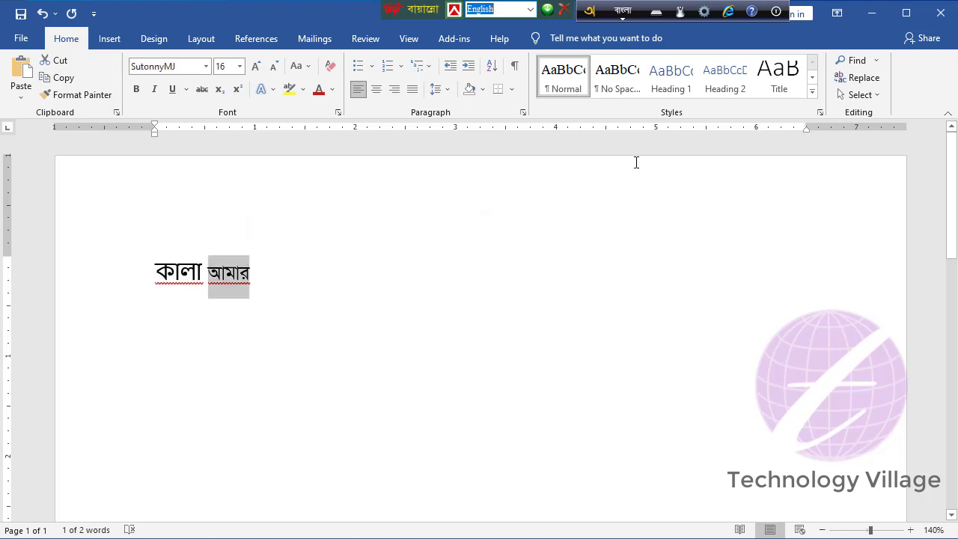
{"action": "key", "text": "ctrl+a"}
{"action": "key", "text": "Delete"}
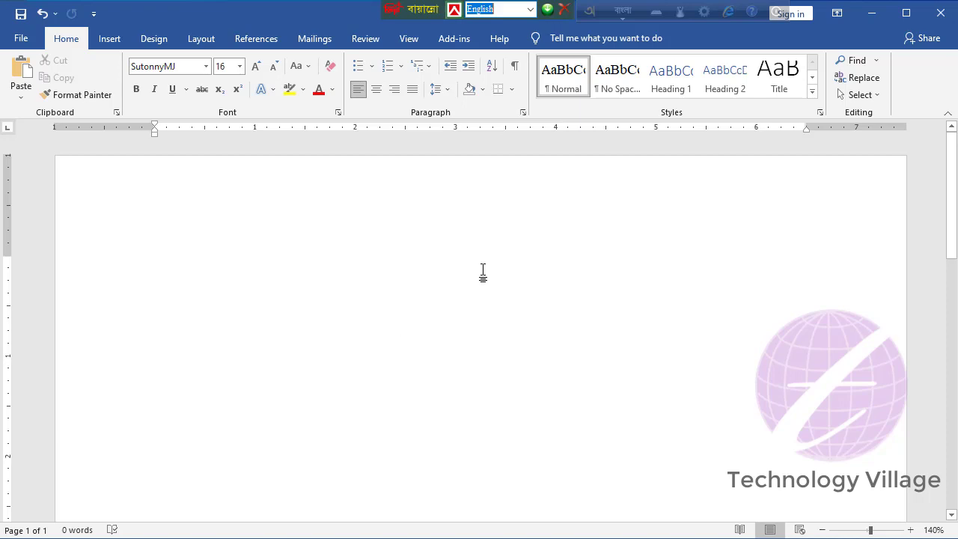
Step: View the active Bijoy keyboard chart, then close it
{"action": "left_click", "coordinate": [625, 19]}
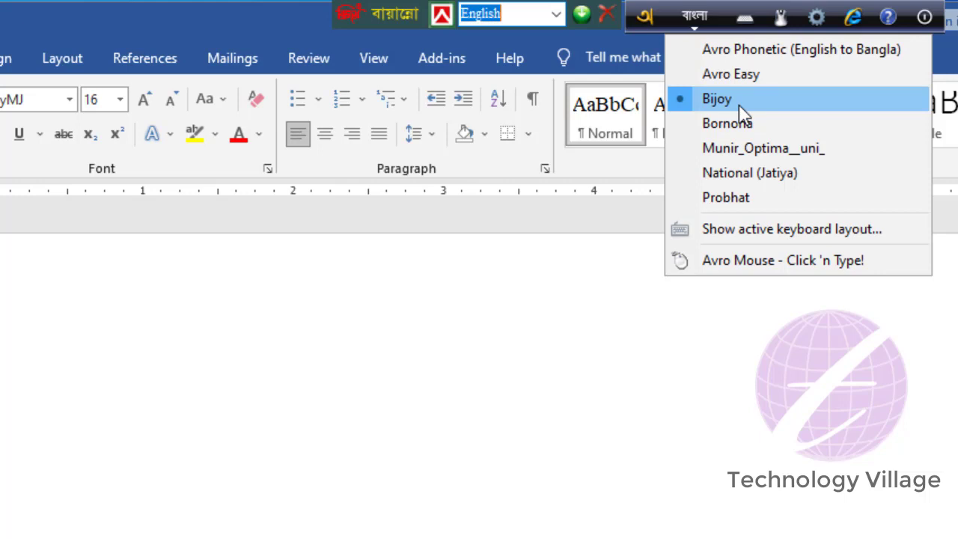
{"action": "left_click", "coordinate": [795, 229]}
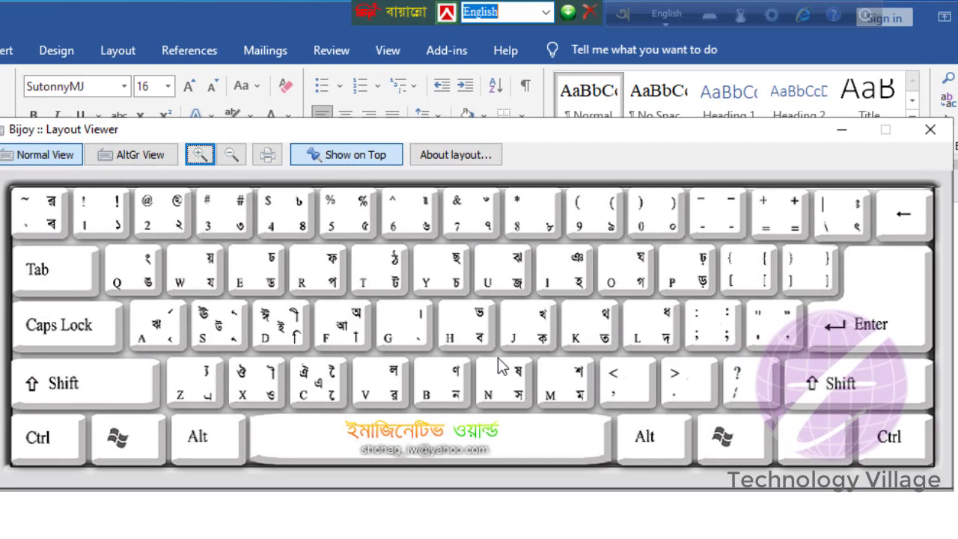
{"action": "left_click", "coordinate": [928, 133]}
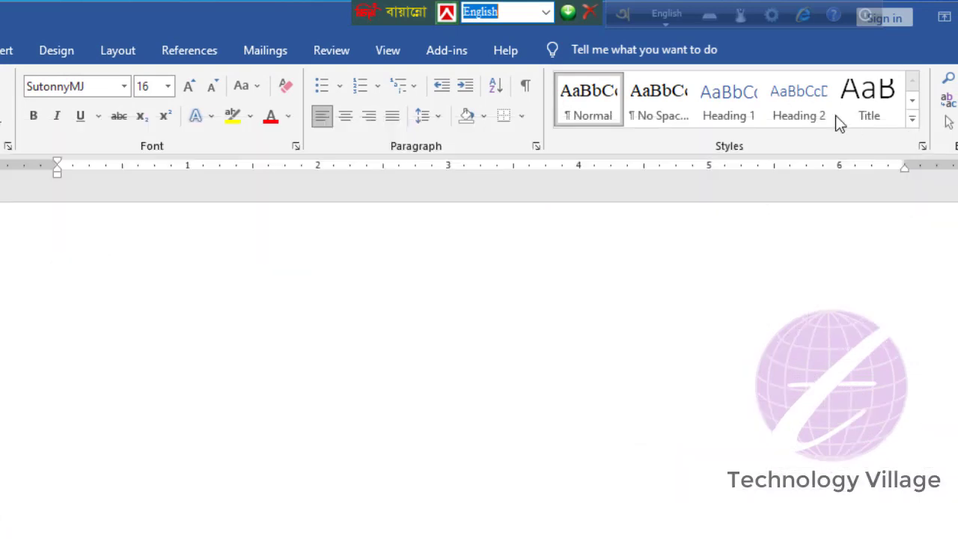
Step: Make Avro Phonetic the active layout and view its keyboard chart before closing it
{"action": "left_click", "coordinate": [663, 22]}
{"action": "left_click", "coordinate": [670, 42]}
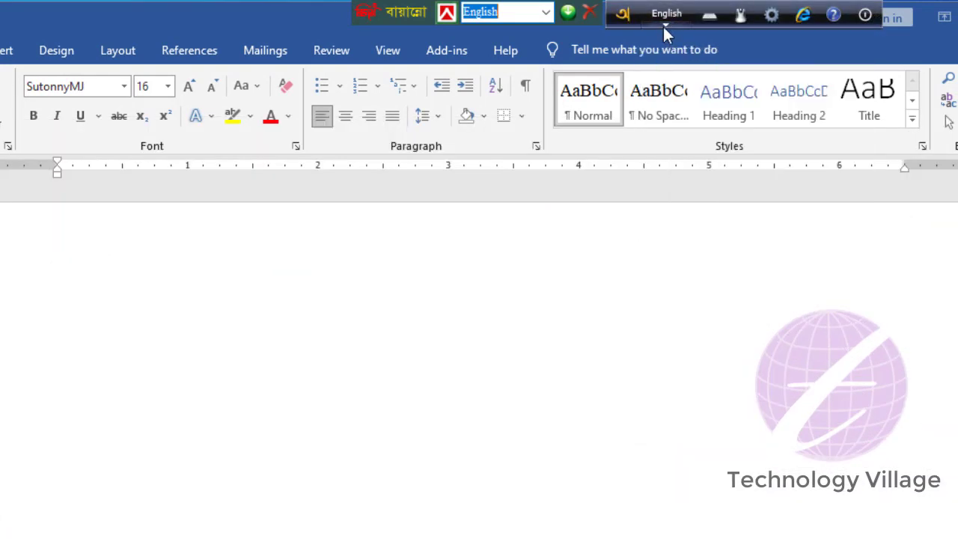
{"action": "left_click", "coordinate": [664, 26]}
{"action": "left_click", "coordinate": [663, 27]}
{"action": "left_click", "coordinate": [663, 27]}
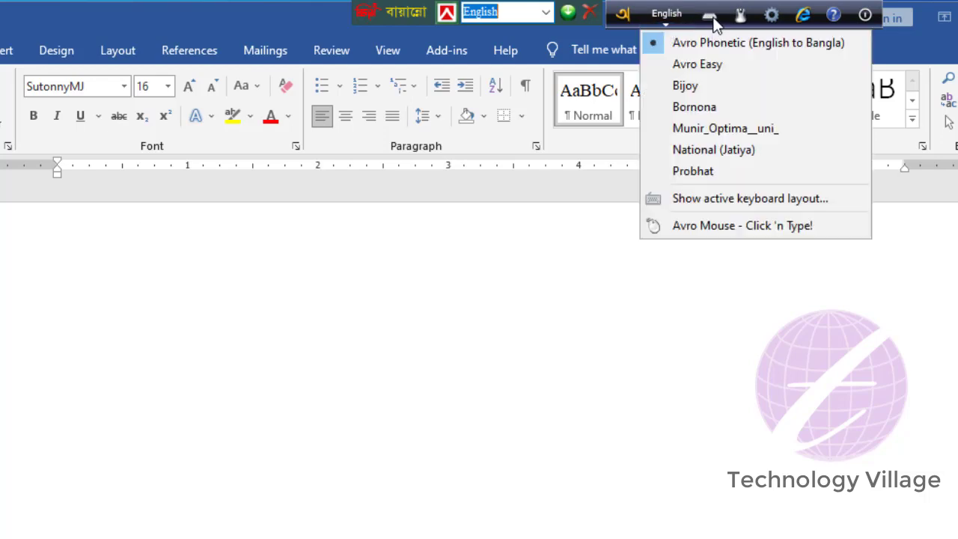
{"action": "left_click", "coordinate": [713, 16]}
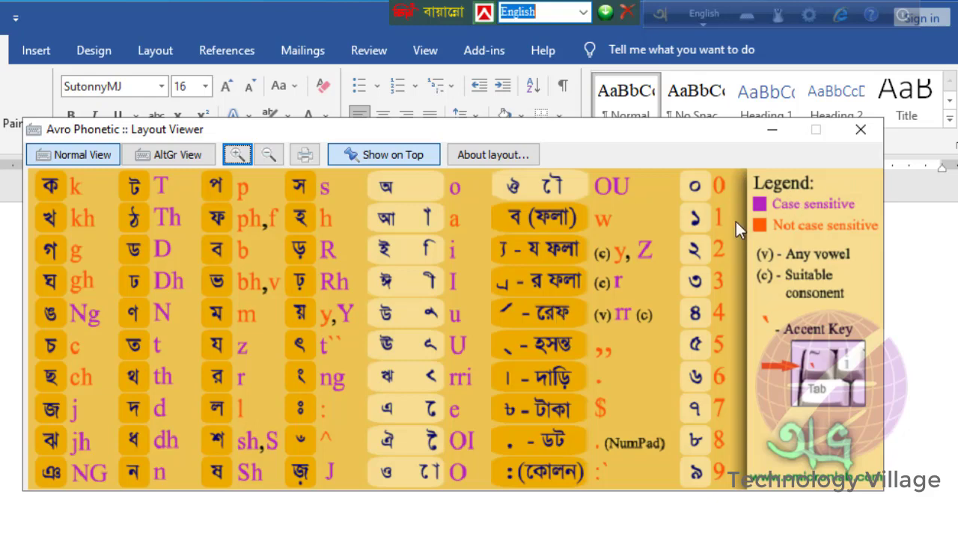
{"action": "left_click", "coordinate": [859, 132]}
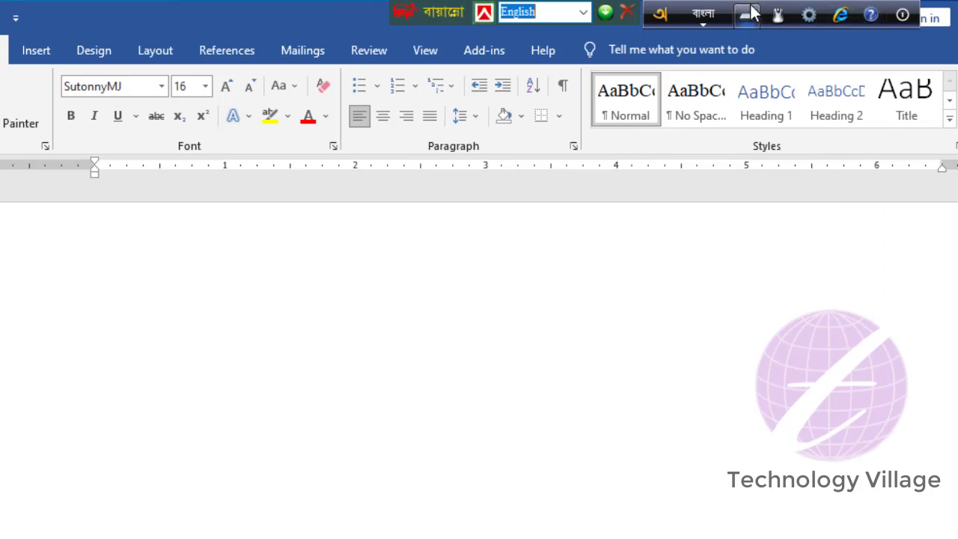
Step: Launch Avro's spell-check pad from the main menu, then close it
{"action": "left_click", "coordinate": [662, 18]}
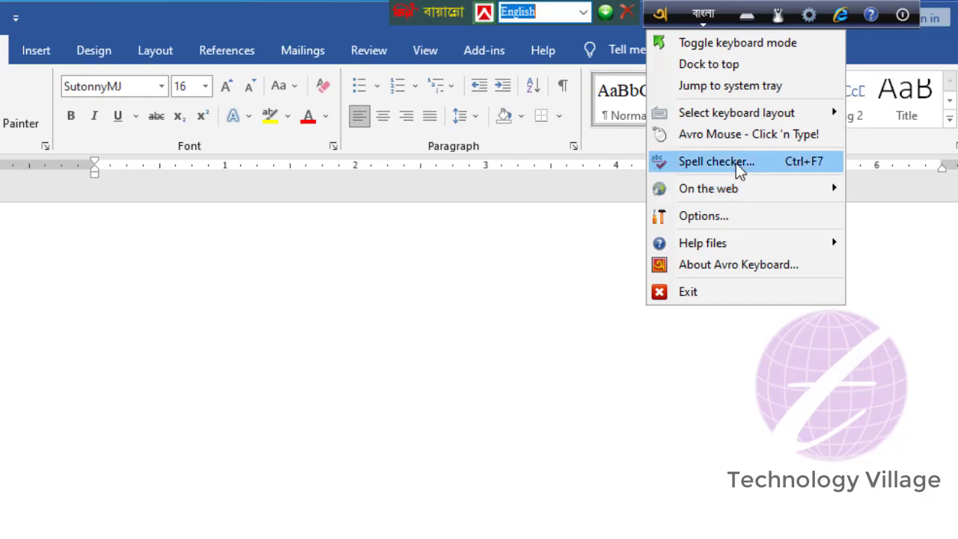
{"action": "left_click", "coordinate": [788, 167]}
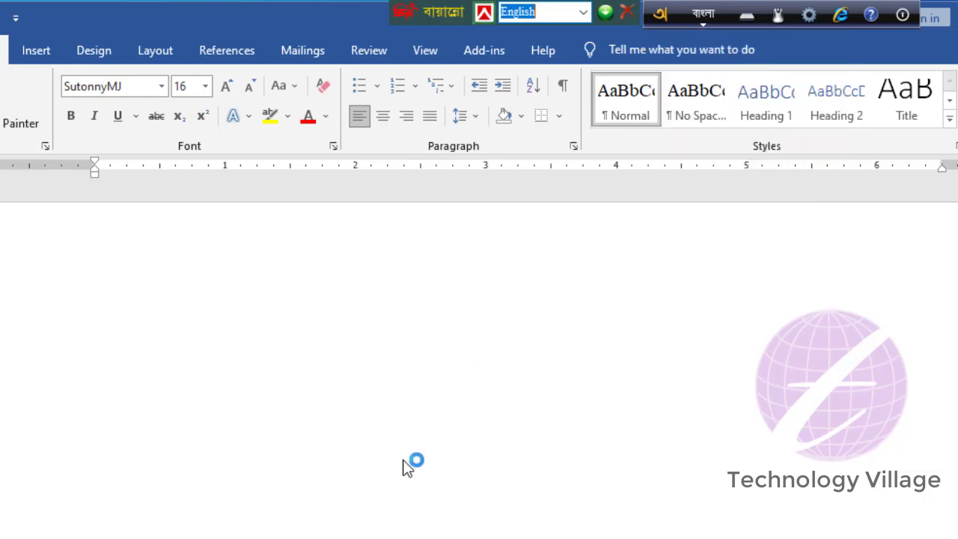
{"action": "left_click", "coordinate": [529, 348]}
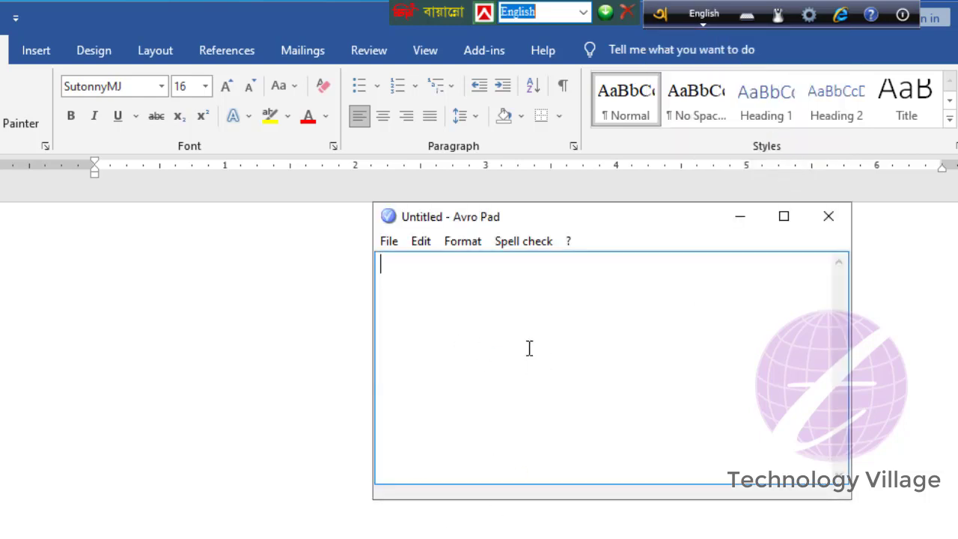
{"action": "left_click", "coordinate": [828, 217]}
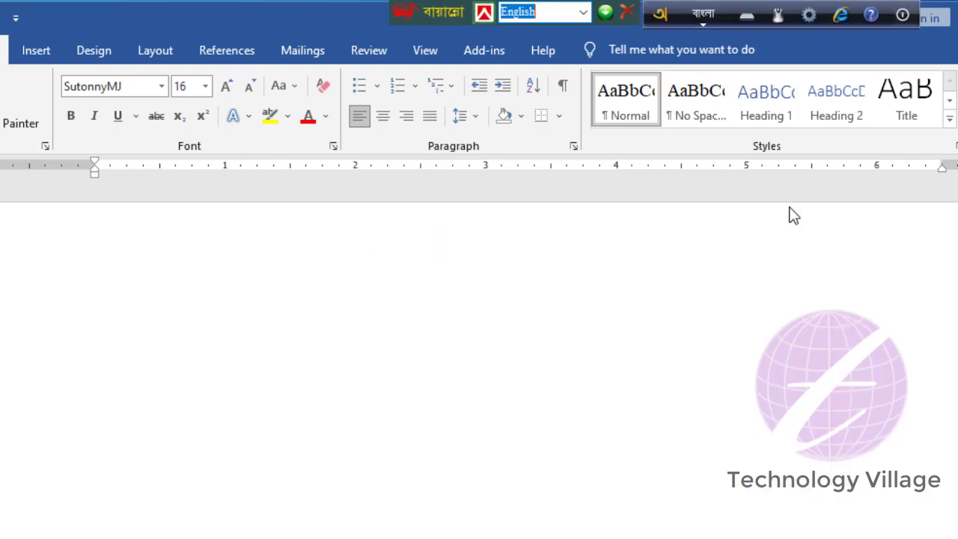
Step: Toggle Avro to English typing and back to Bangla, then show the output settings
{"action": "left_click", "coordinate": [666, 15]}
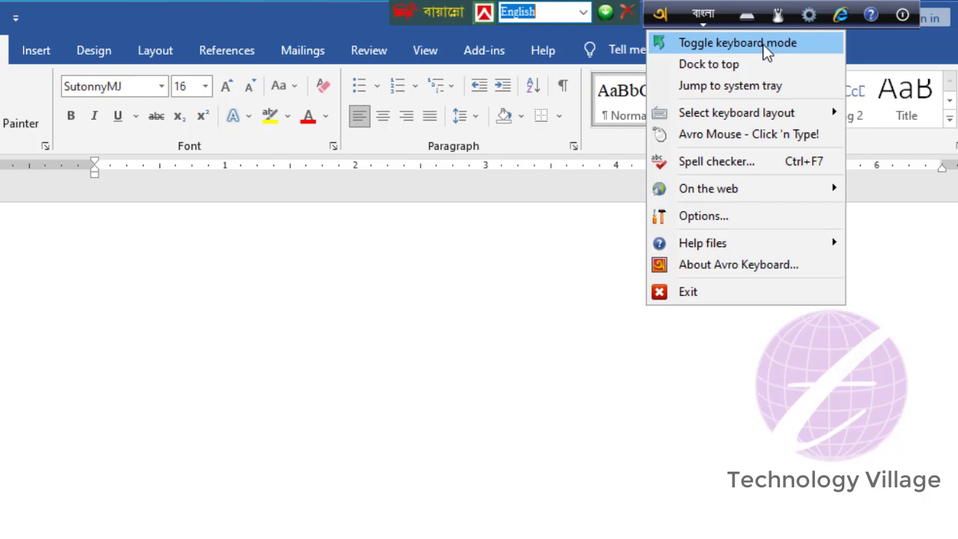
{"action": "left_click", "coordinate": [707, 48]}
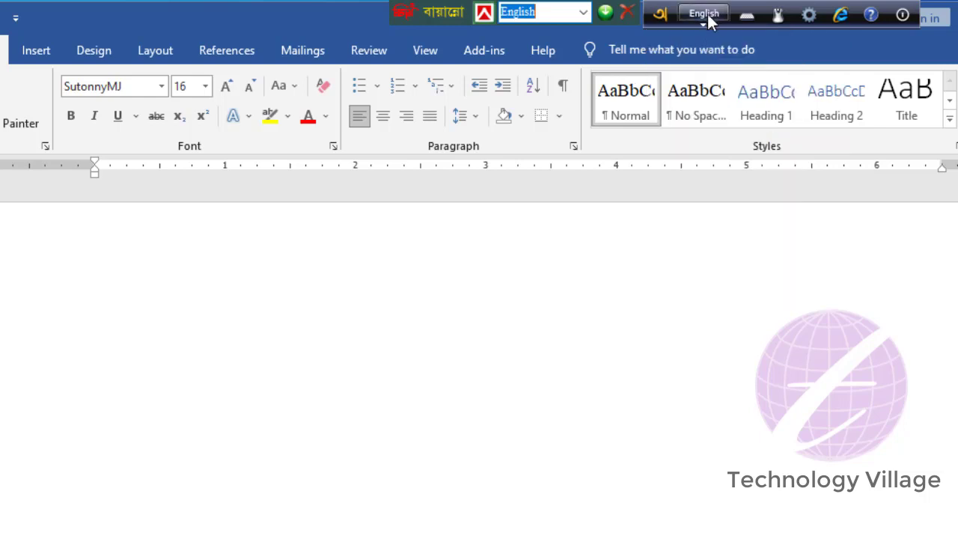
{"action": "left_click", "coordinate": [660, 13]}
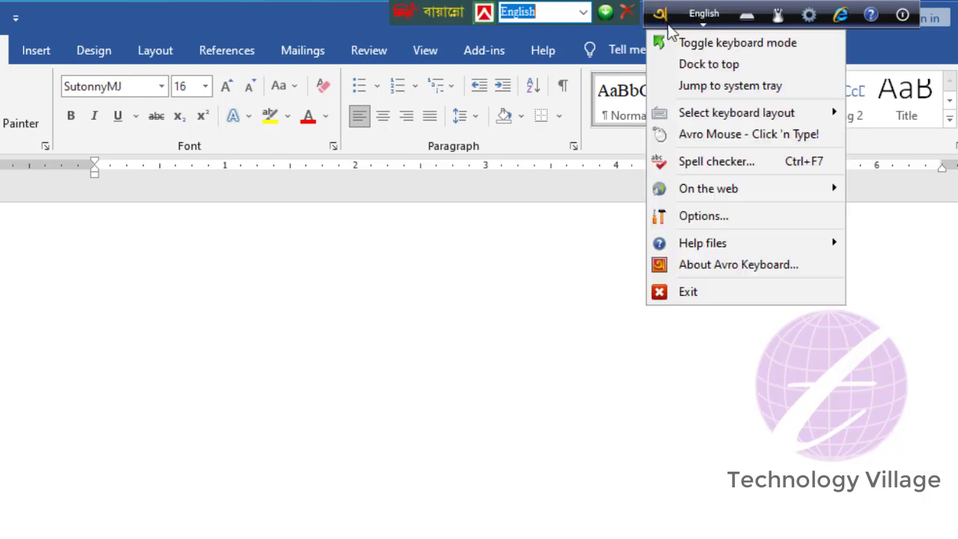
{"action": "left_click", "coordinate": [749, 45]}
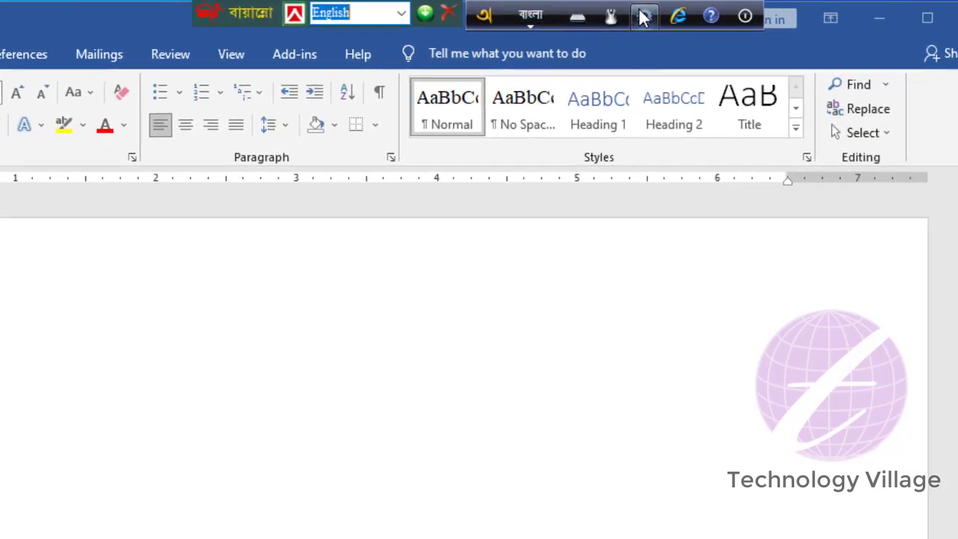
{"action": "left_click", "coordinate": [644, 17]}
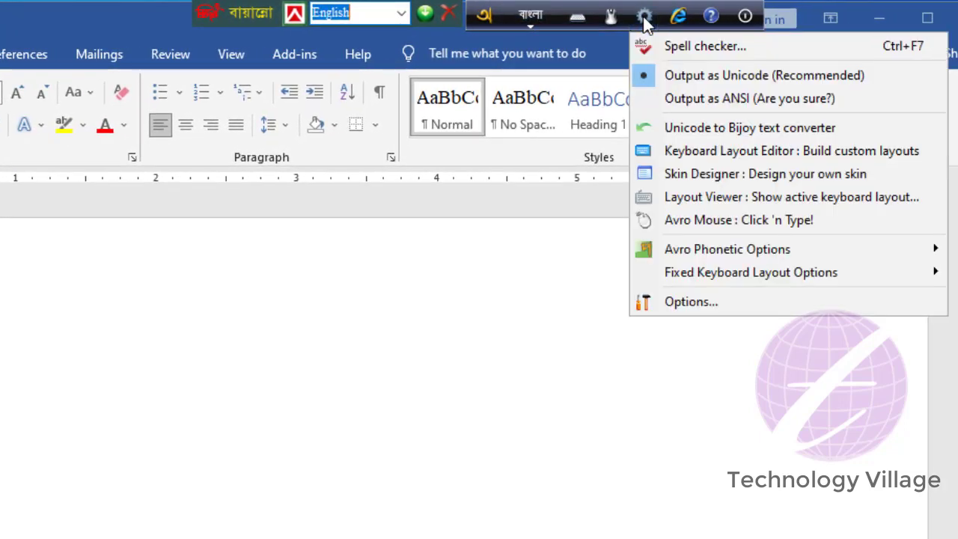
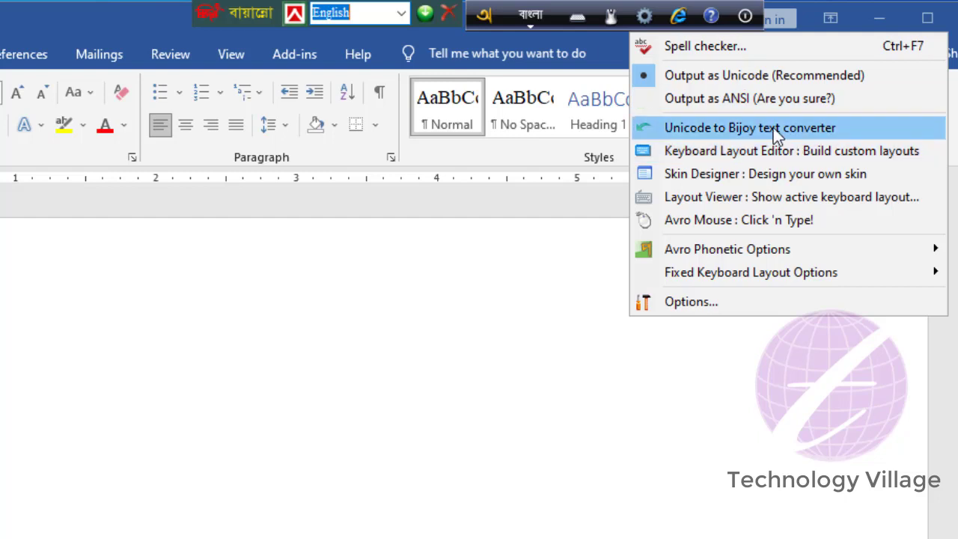
Step: Toggle Avro to English and back to Bangla input, keeping Avro Phonetic as the layout
{"action": "left_click", "coordinate": [151, 395]}
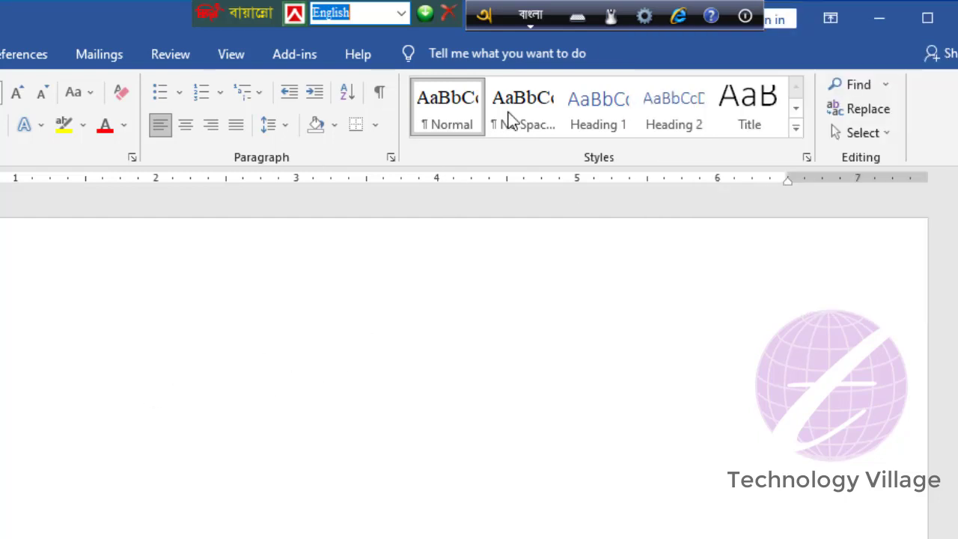
{"action": "left_click", "coordinate": [536, 19]}
{"action": "left_click", "coordinate": [530, 27]}
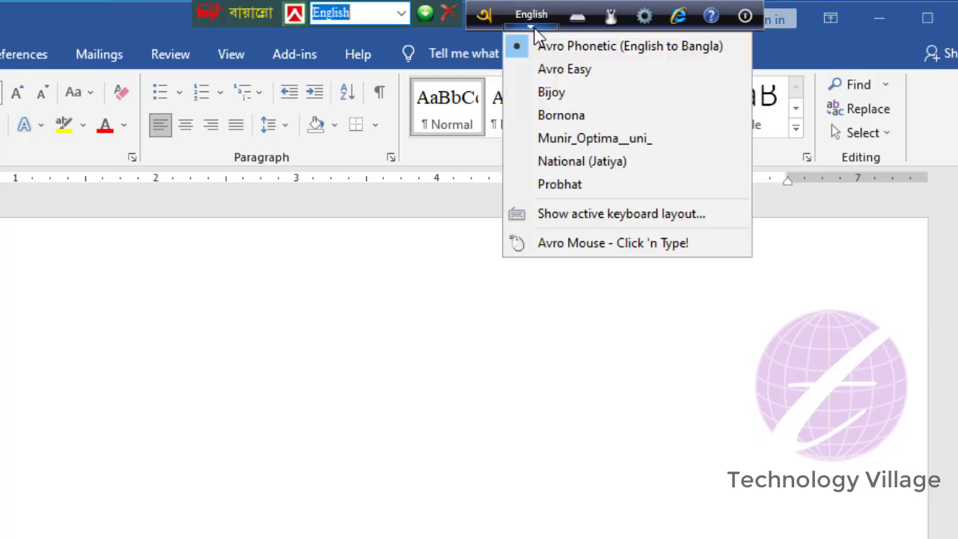
{"action": "left_click", "coordinate": [556, 93]}
{"action": "left_click", "coordinate": [532, 16]}
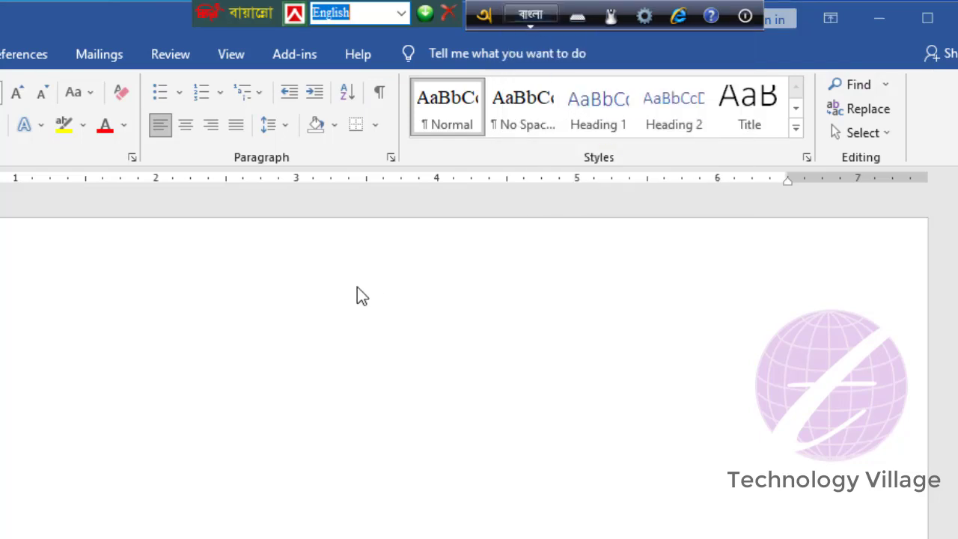
Step: Type 'আমার সোনার বাংলা' with Avro Phonetic, then select the whole line and deselect it
{"action": "type", "text": "আ"}
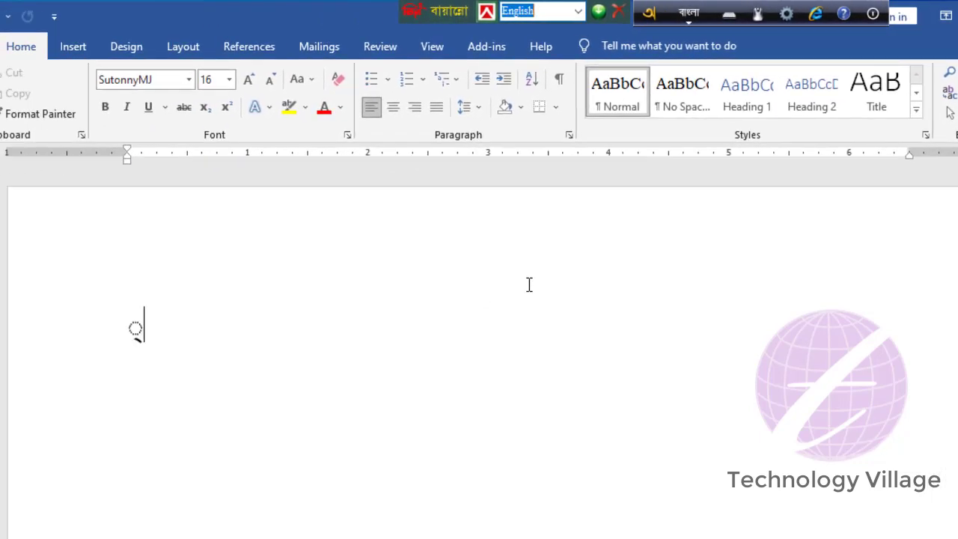
{"action": "type", "text": "মার সোনার বাংলা"}
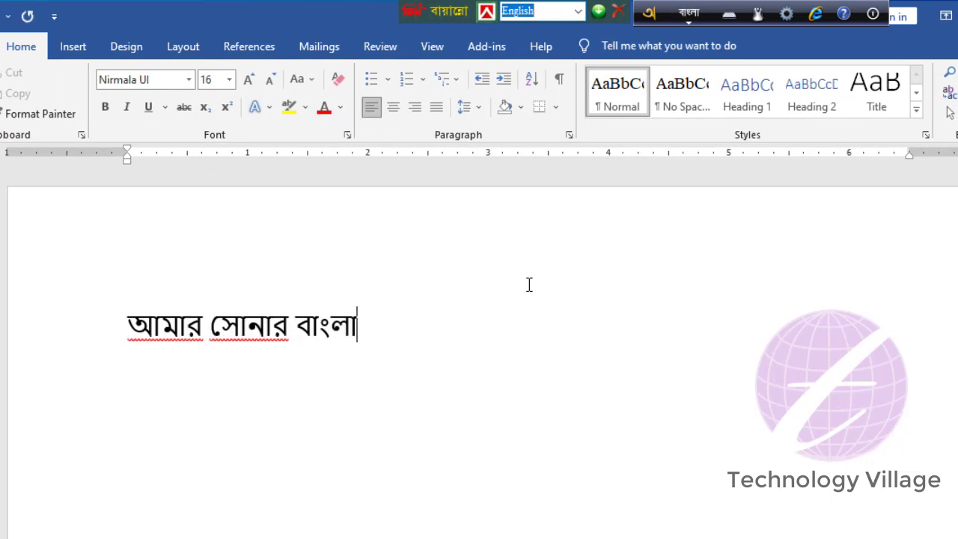
{"action": "key", "text": "ctrl+a"}
{"action": "key", "text": "ctrl+c"}
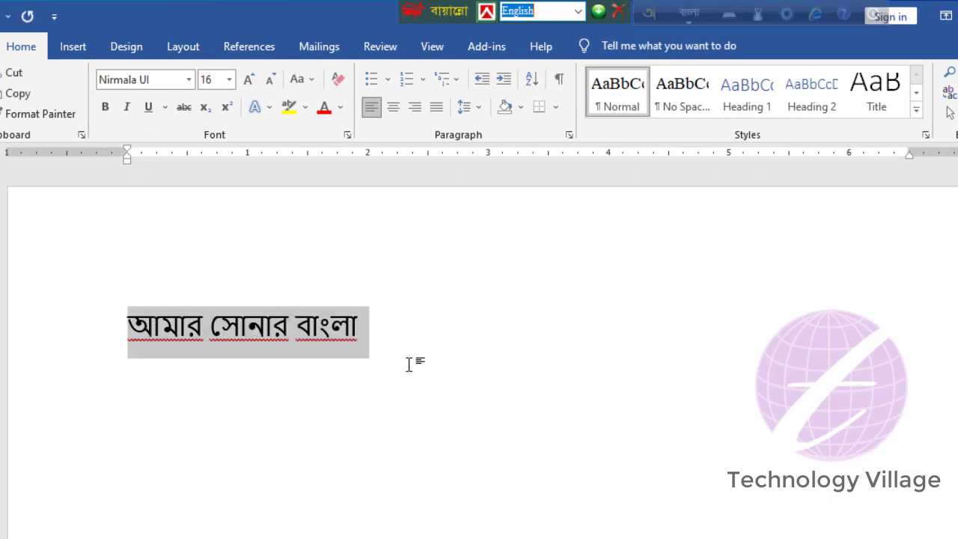
{"action": "left_click", "coordinate": [441, 344]}
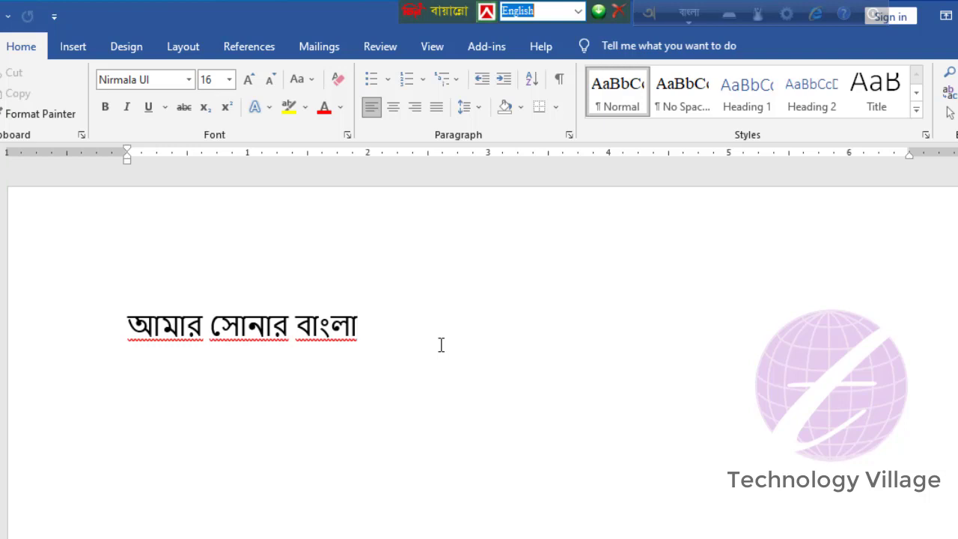
Step: Convert the pasted line to Bijoy in Avro's Unicode to Bijoy converter, select the output, close it
{"action": "left_click", "coordinate": [786, 15]}
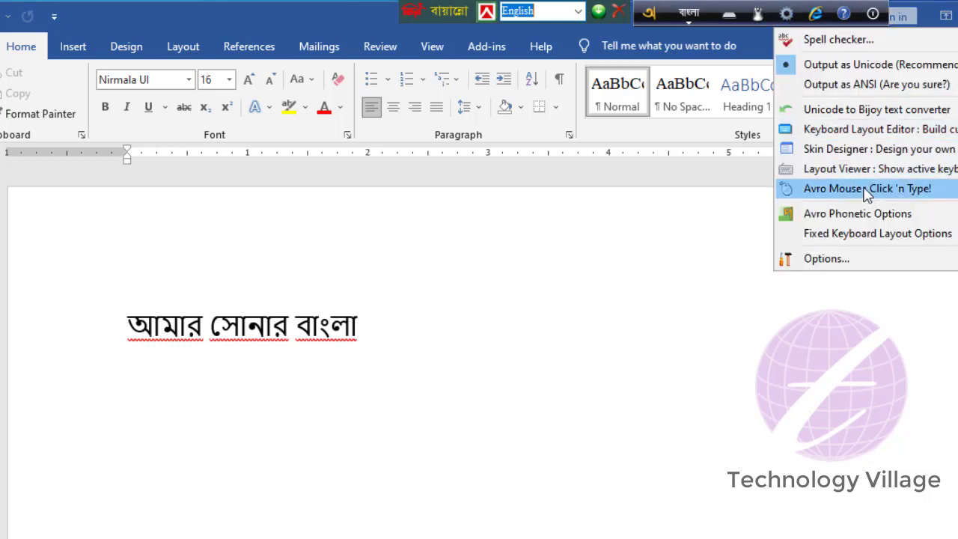
{"action": "left_click", "coordinate": [866, 111]}
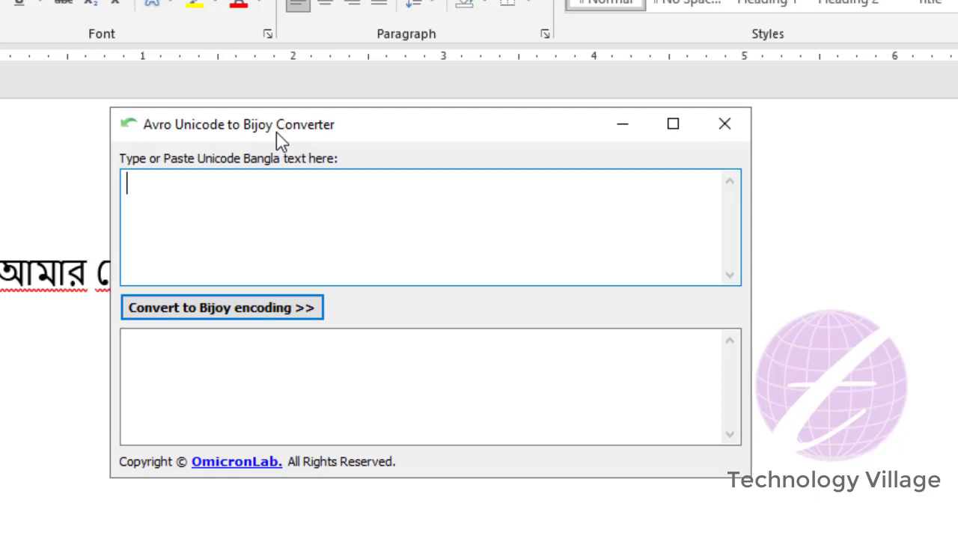
{"action": "key", "text": "ctrl+v"}
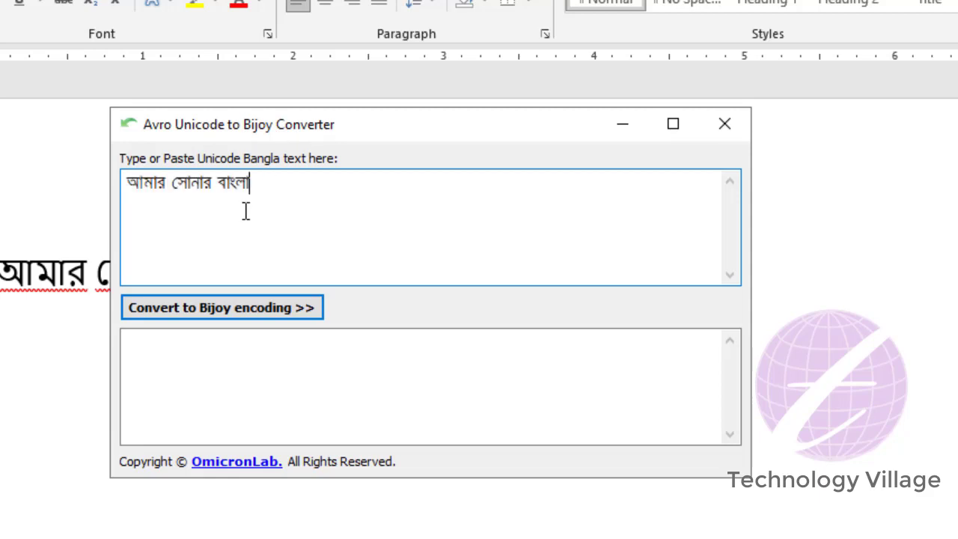
{"action": "left_click", "coordinate": [243, 315]}
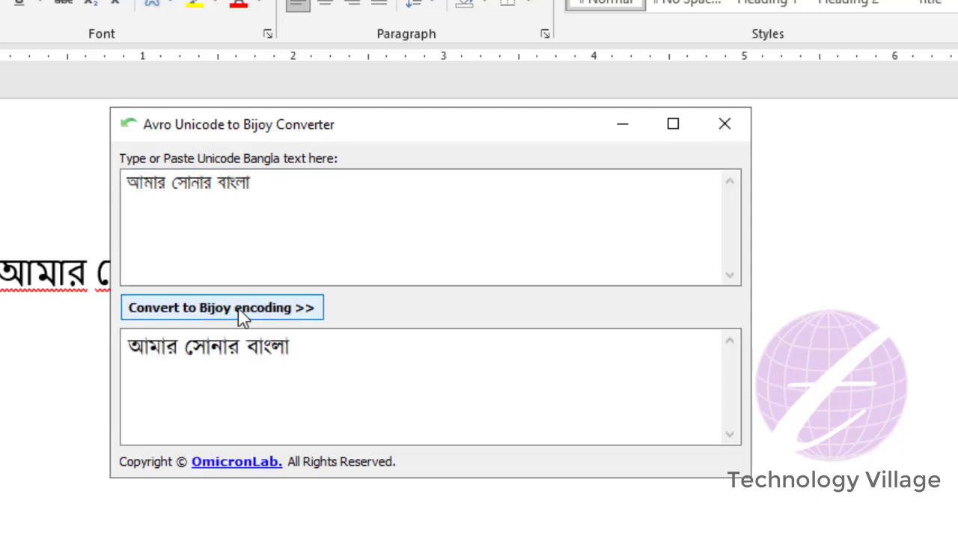
{"action": "left_click_drag", "start_coordinate": [317, 345], "coordinate": [47, 342]}
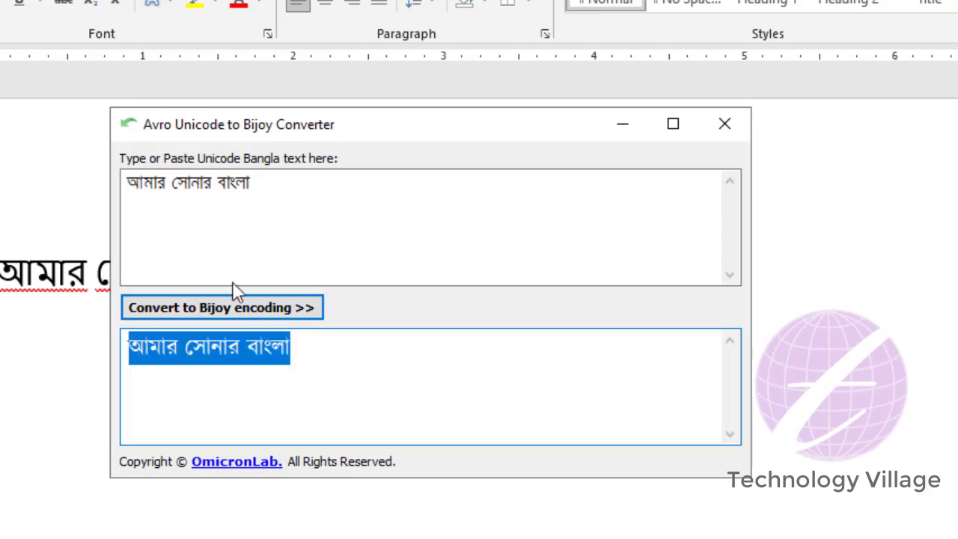
{"action": "left_click", "coordinate": [725, 123]}
Step: Paste the Bijoy-encoded text on a new line and set it in SutonnyMJ
{"action": "key", "text": "Return"}
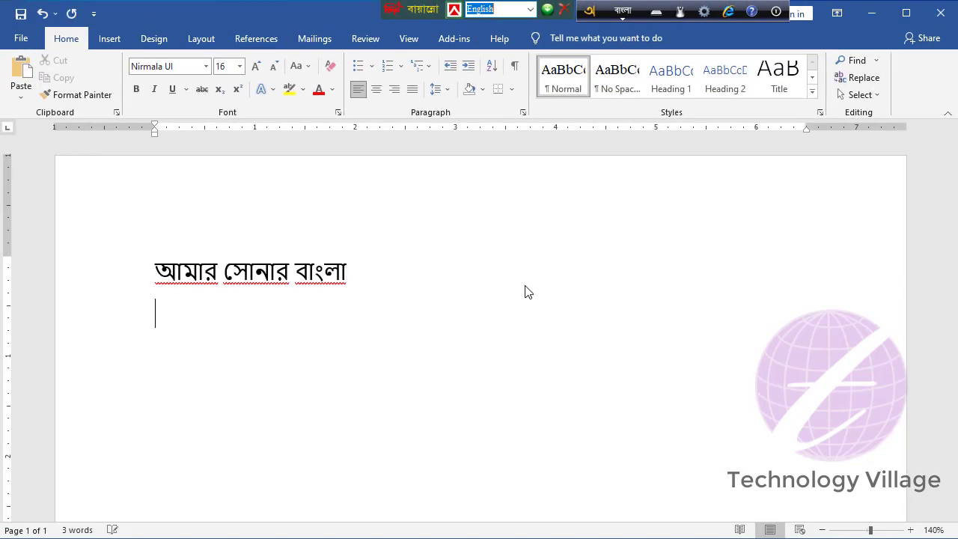
{"action": "type", "text": "Avgvi †mvbvi evsjv"}
{"action": "triple_click", "coordinate": [424, 310]}
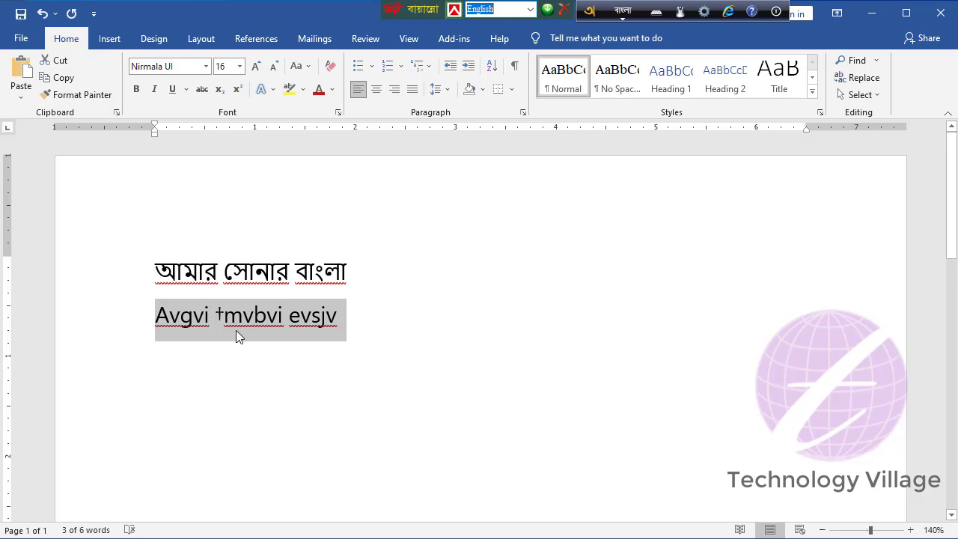
{"action": "left_click", "coordinate": [206, 65]}
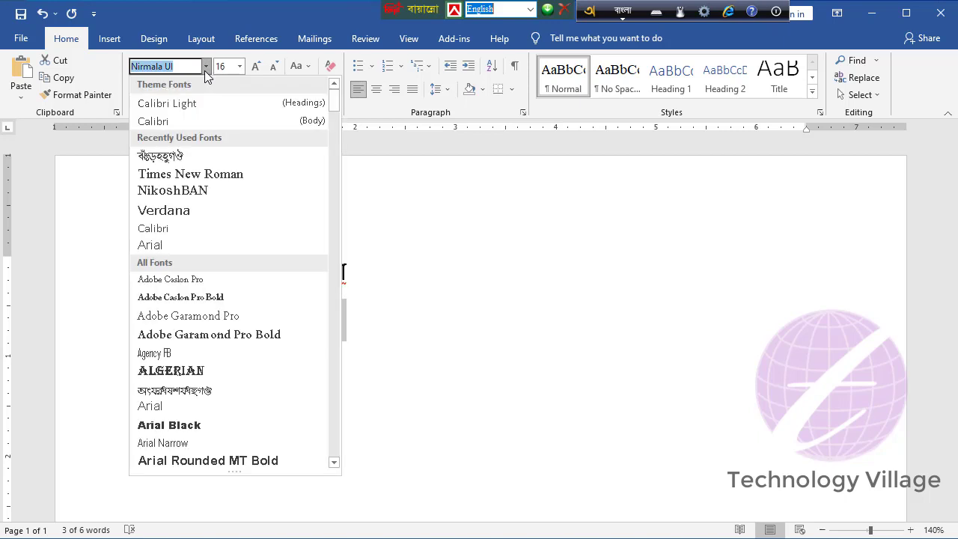
{"action": "left_click", "coordinate": [189, 157]}
{"action": "left_click", "coordinate": [319, 310]}
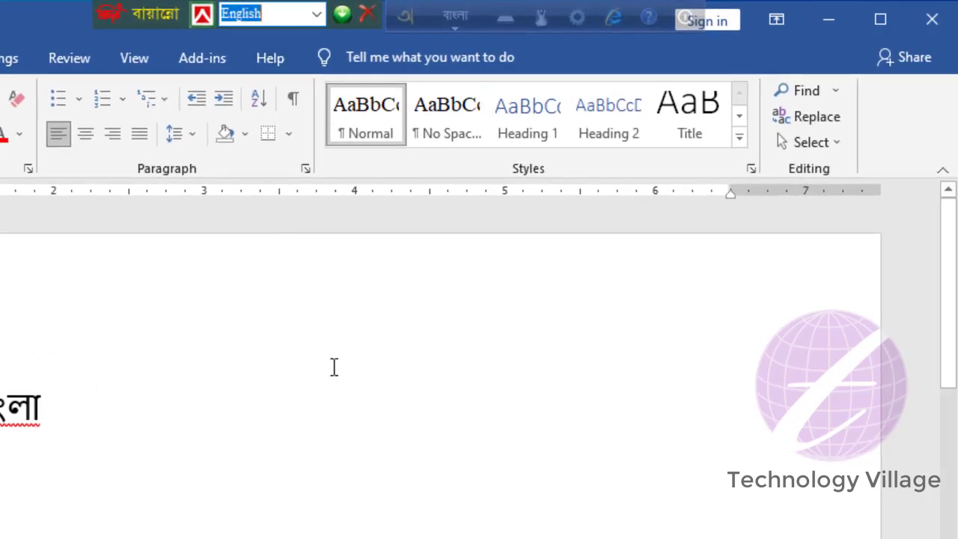
{"action": "key", "text": "ctrl+alt+b"}
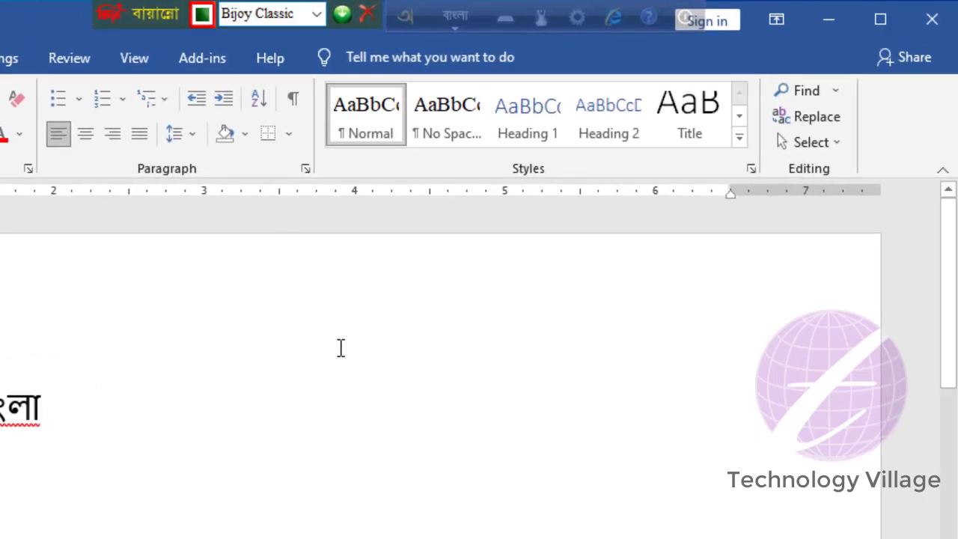
{"action": "left_click", "coordinate": [247, 13]}
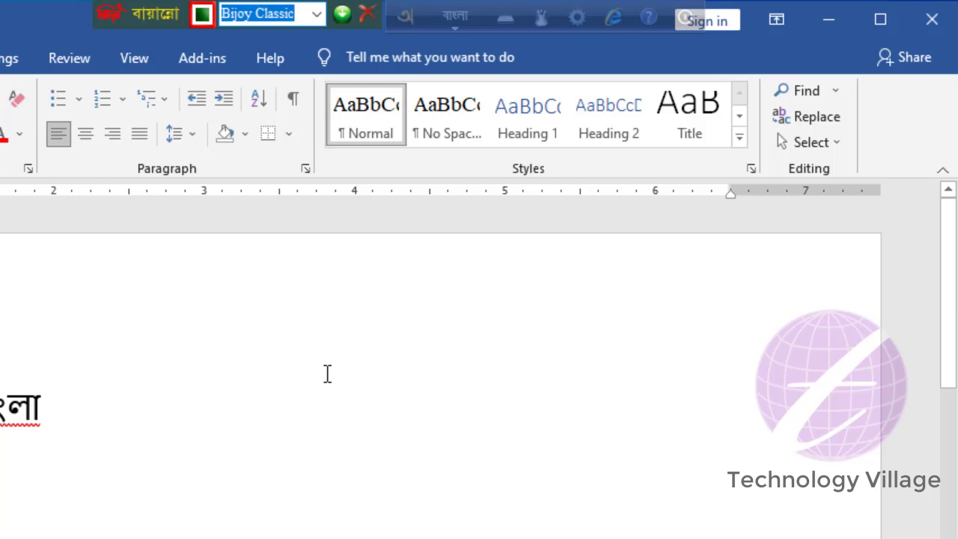
{"action": "key", "text": "ctrl+alt+b"}
{"action": "left_click", "coordinate": [277, 11]}
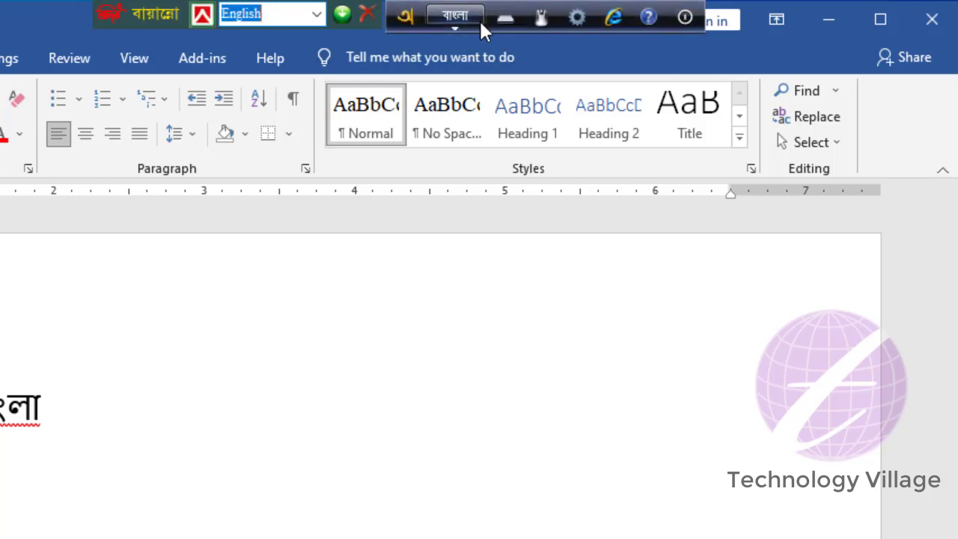
{"action": "key", "text": "F12"}
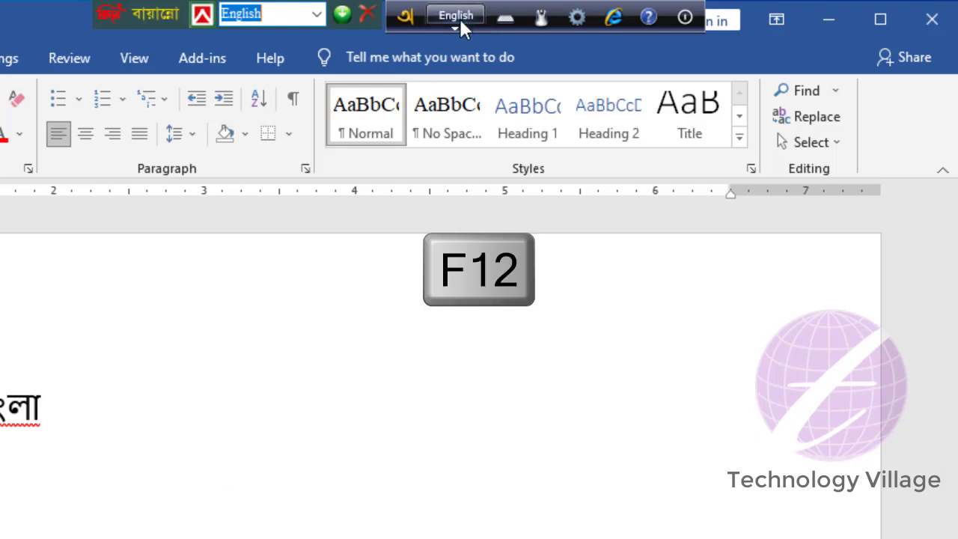
{"action": "key", "text": "F12"}
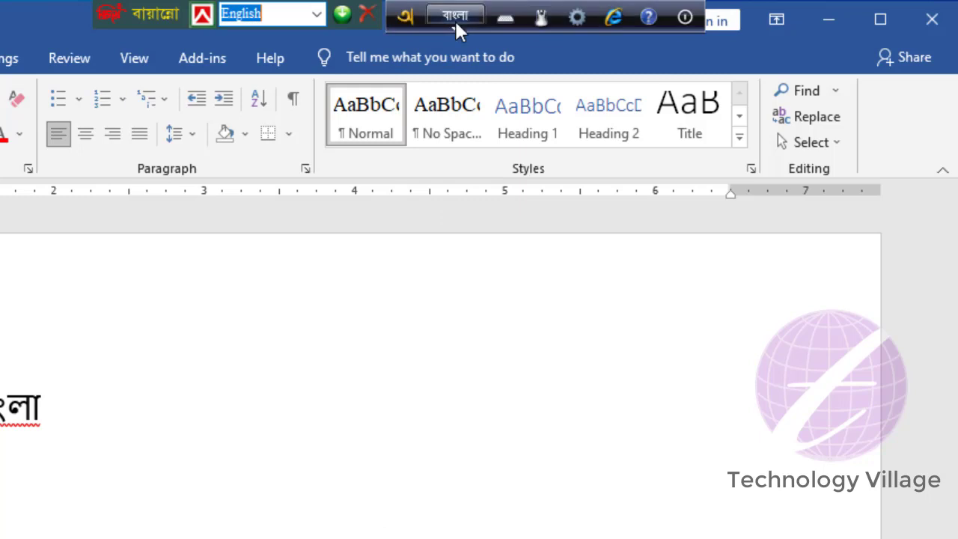
{"action": "left_click", "coordinate": [579, 18]}
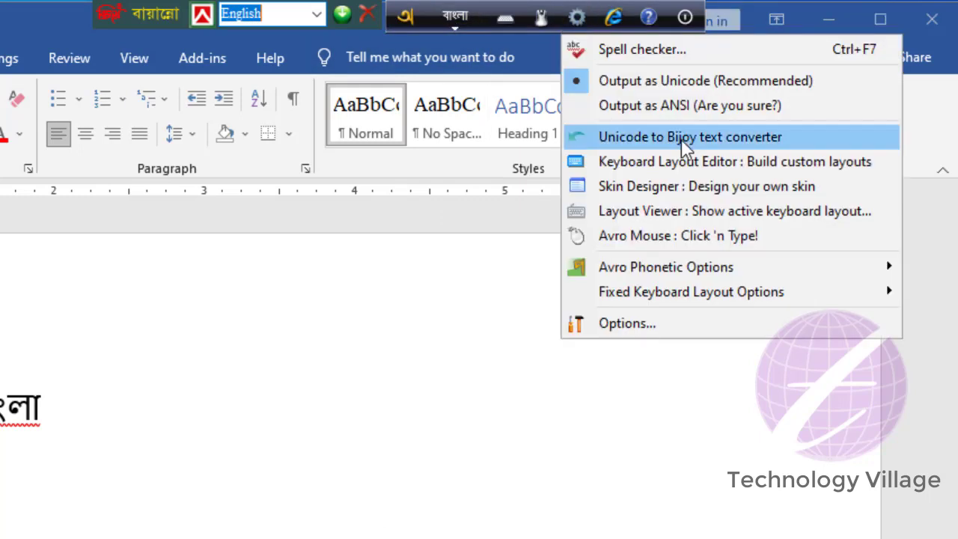
{"action": "left_click", "coordinate": [648, 324]}
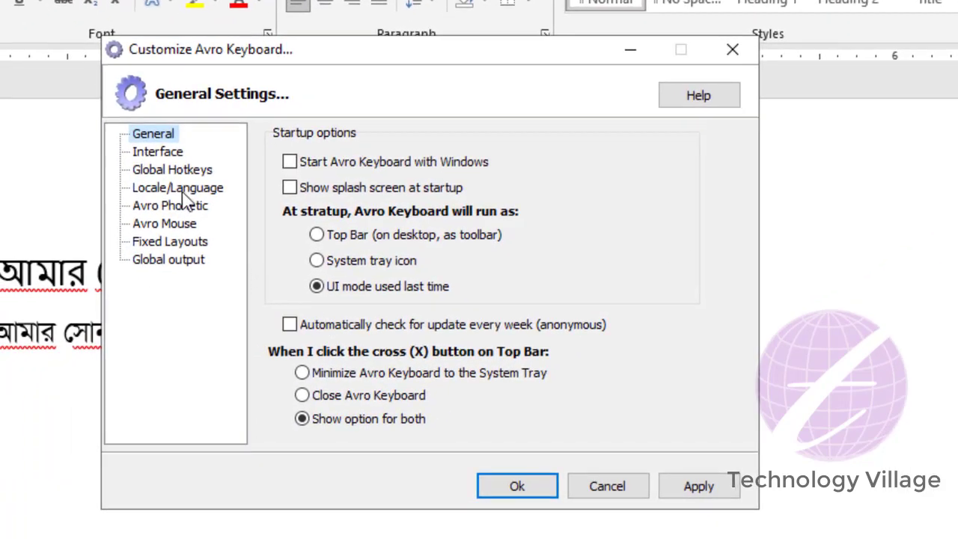
{"action": "left_click", "coordinate": [172, 170]}
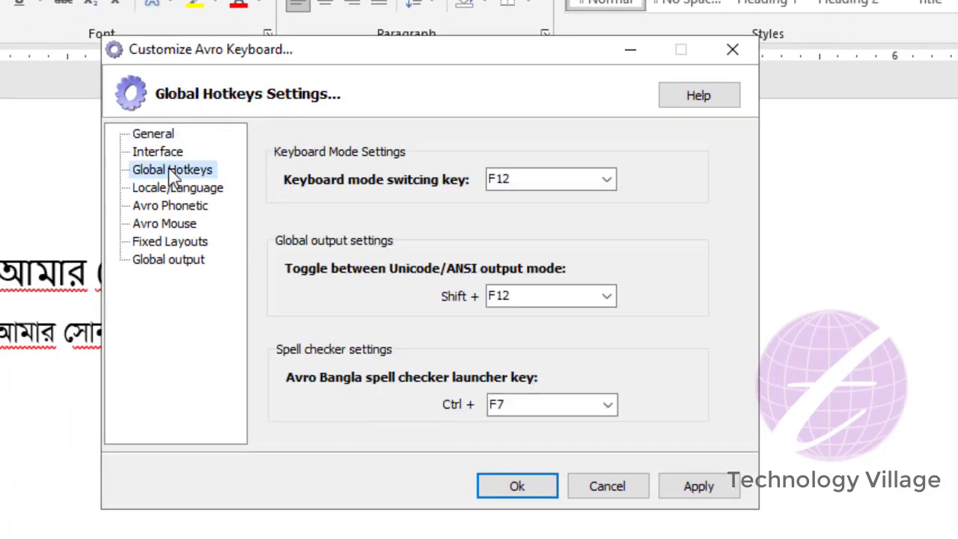
{"action": "left_click", "coordinate": [608, 182]}
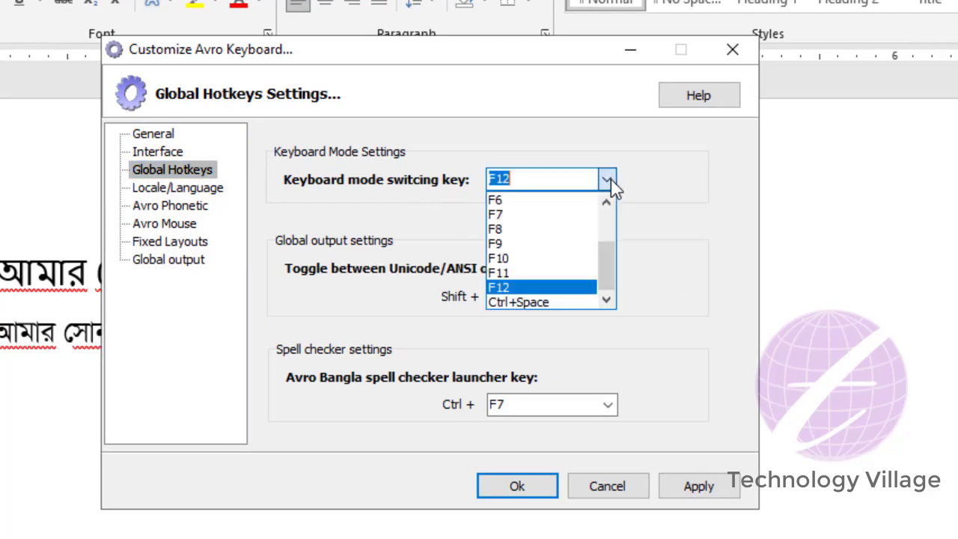
{"action": "scroll", "coordinate": [539, 266], "scroll_direction": "up", "scroll_amount": 2}
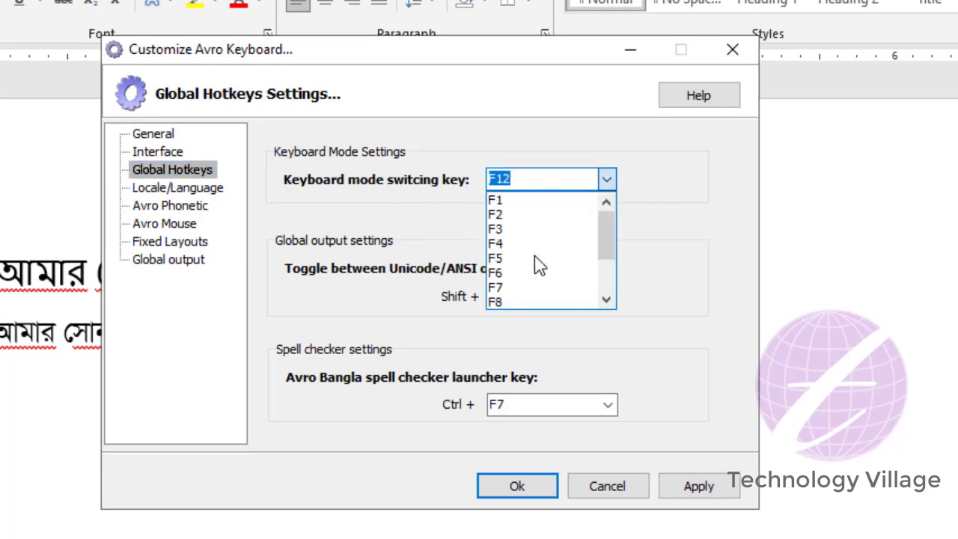
{"action": "scroll", "coordinate": [538, 266], "scroll_direction": "down", "scroll_amount": 2}
{"action": "left_click", "coordinate": [669, 359]}
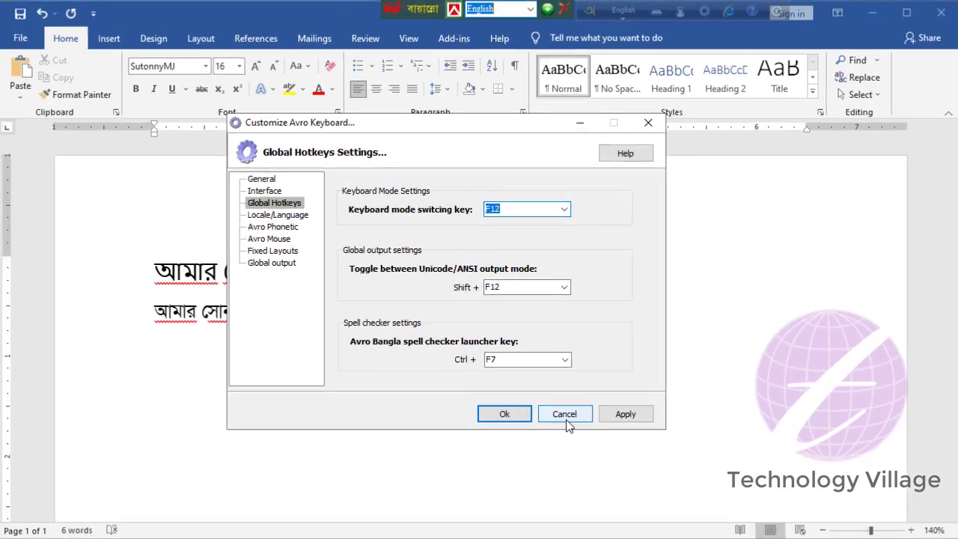
{"action": "left_click", "coordinate": [566, 419]}
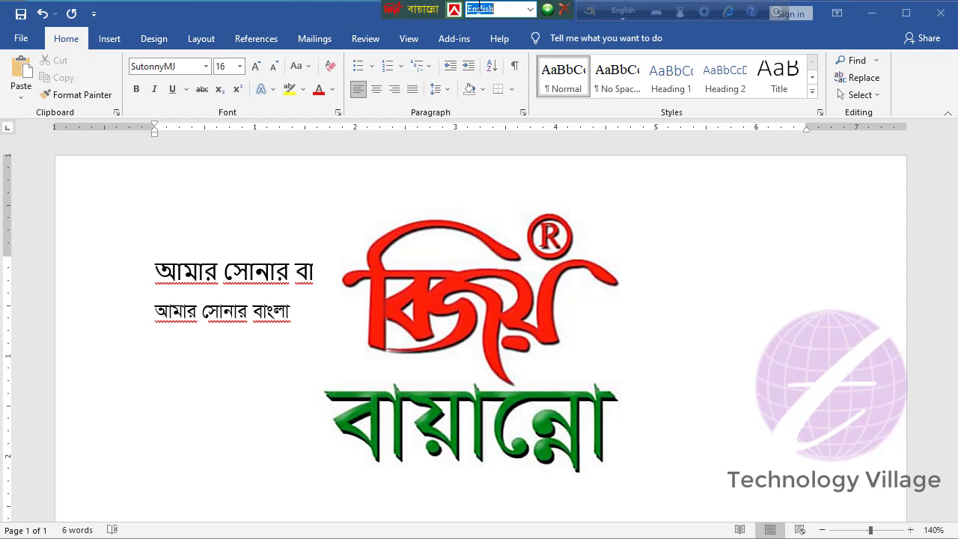
Step: Choose Unicode from the Bijoy Bayanno keyboard layout dropdown
{"action": "left_click", "coordinate": [530, 9]}
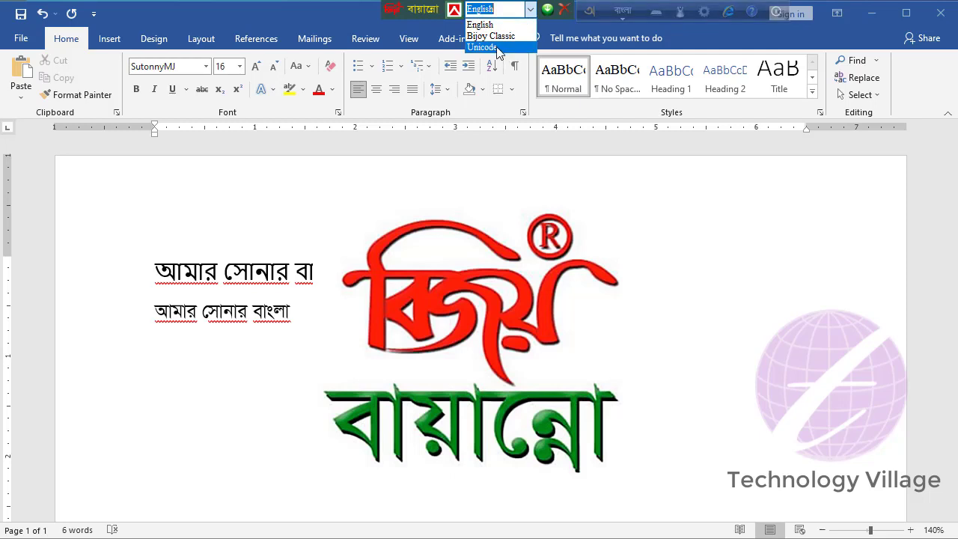
{"action": "left_click", "coordinate": [498, 48]}
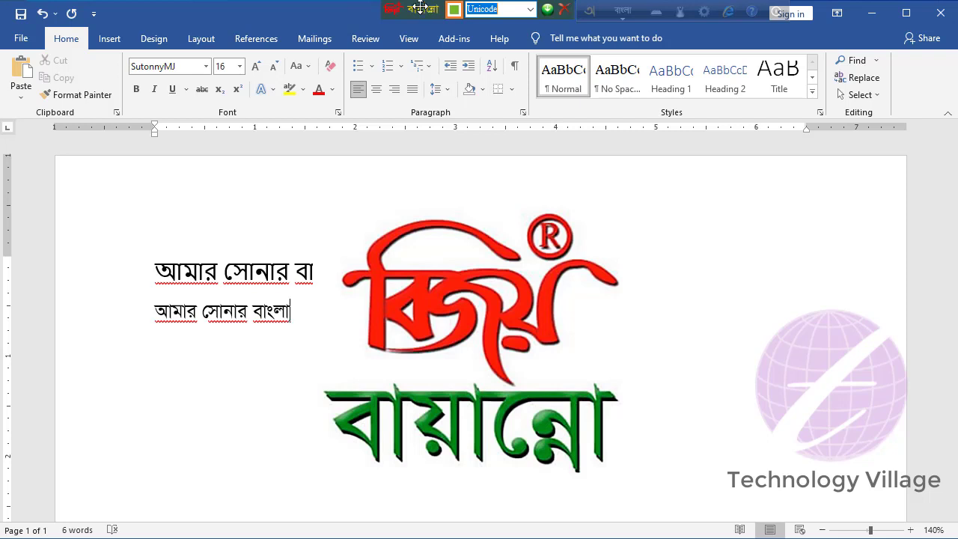
Step: Return Bijoy to English, put Avro in Bangla mode, and browse its layout list and tools menu
{"action": "left_click", "coordinate": [420, 9]}
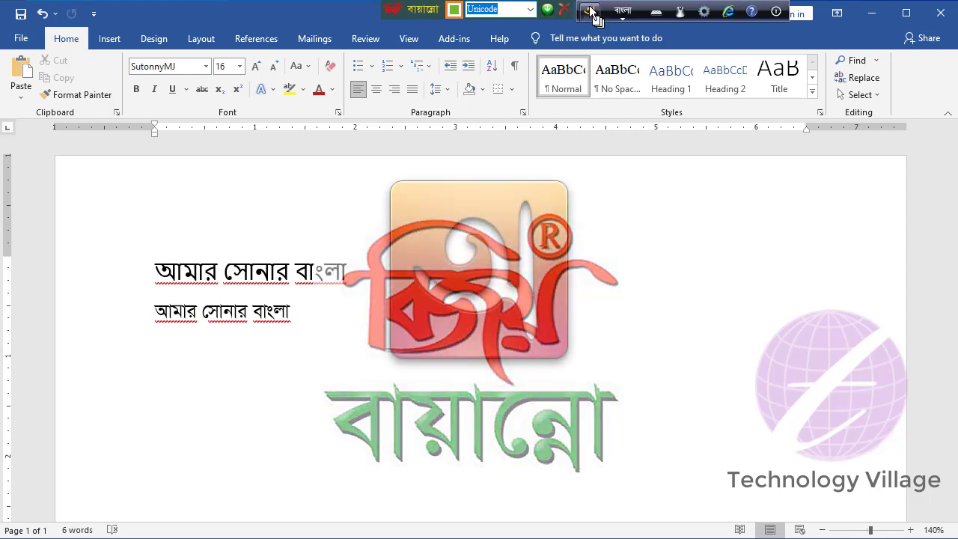
{"action": "left_click", "coordinate": [622, 11]}
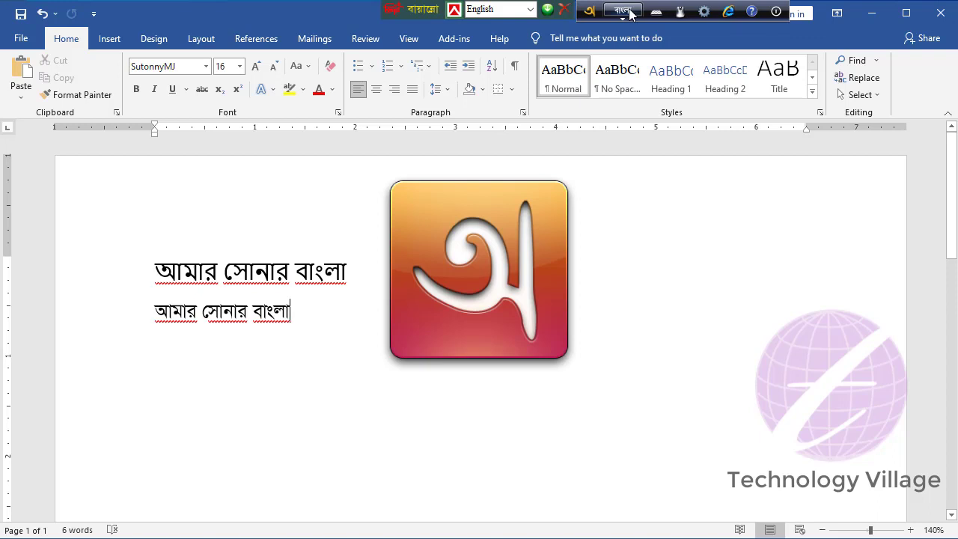
{"action": "left_click", "coordinate": [629, 24]}
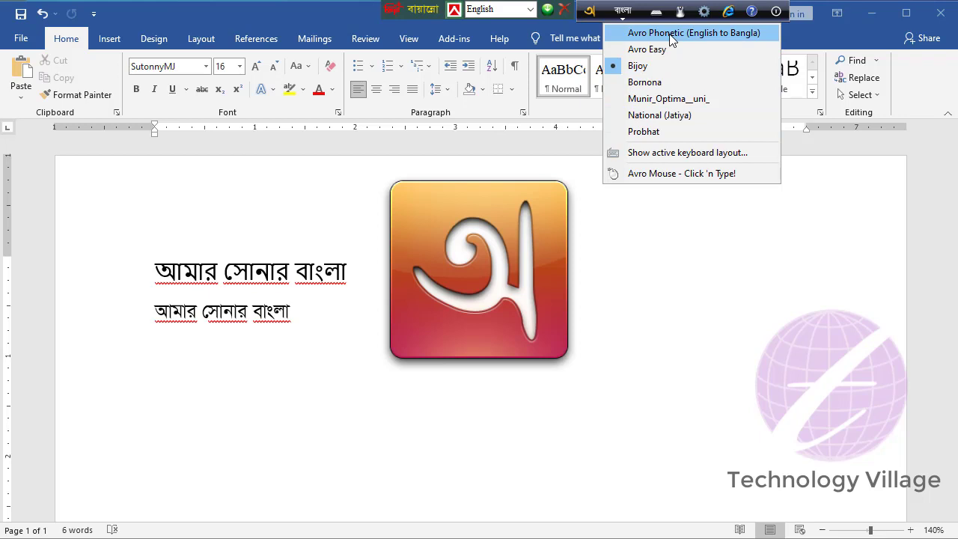
{"action": "left_click", "coordinate": [704, 12]}
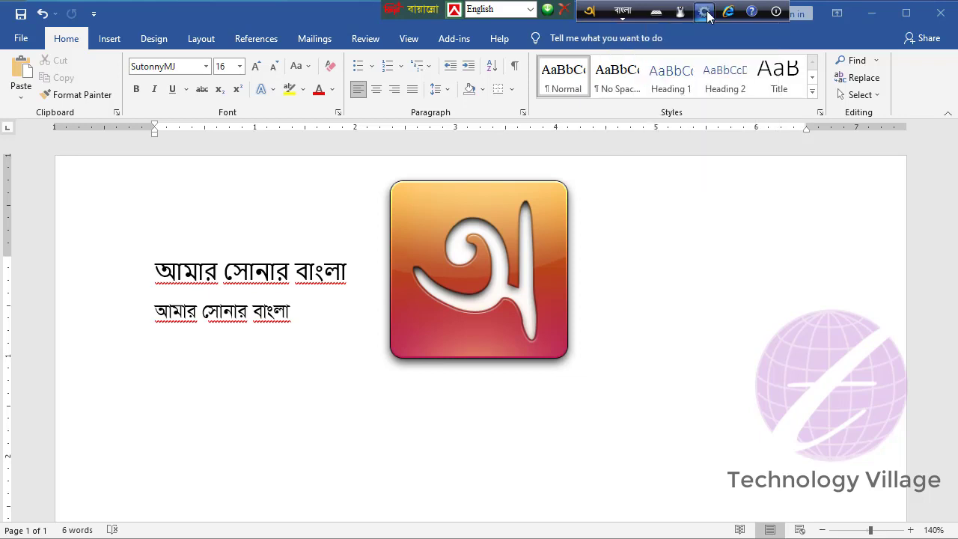
{"action": "left_click", "coordinate": [706, 14]}
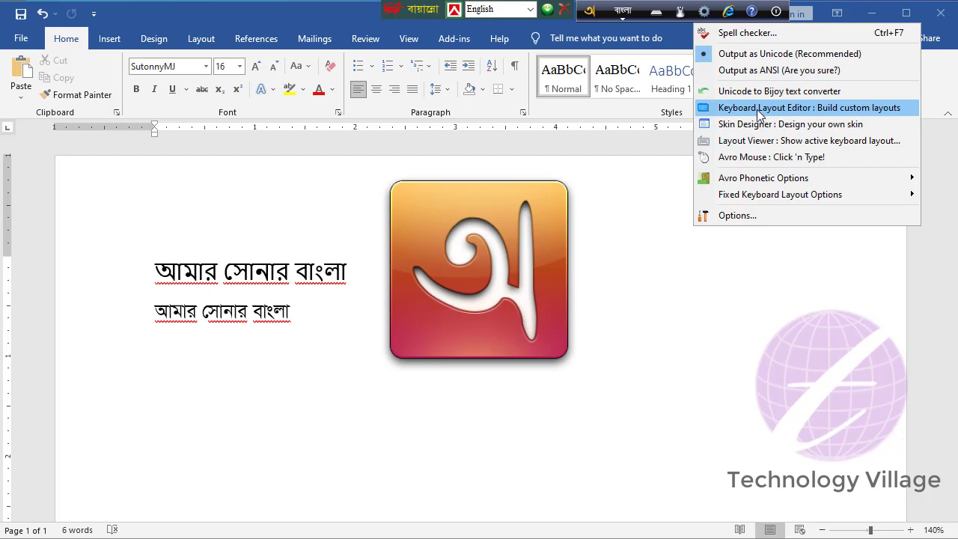
{"action": "left_click", "coordinate": [621, 19]}
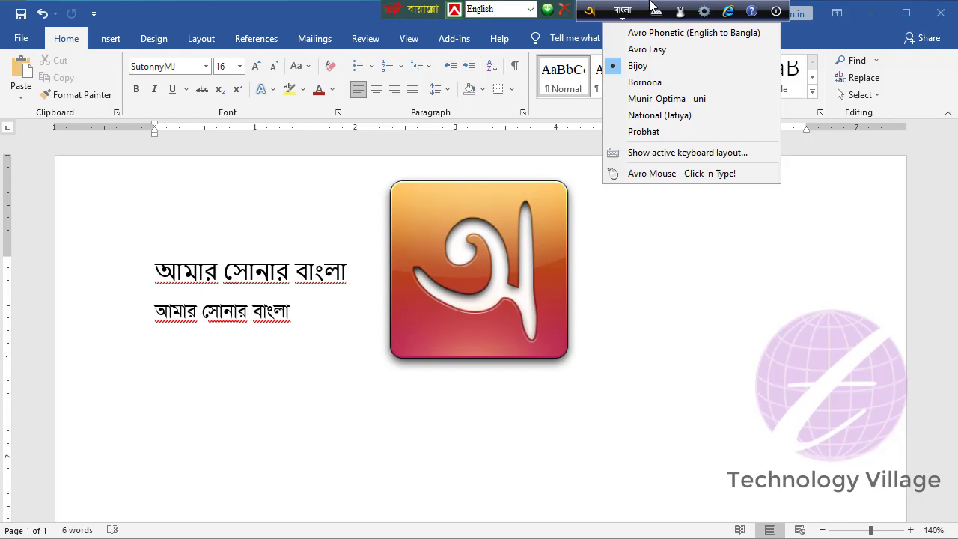
{"action": "left_click", "coordinate": [490, 245]}
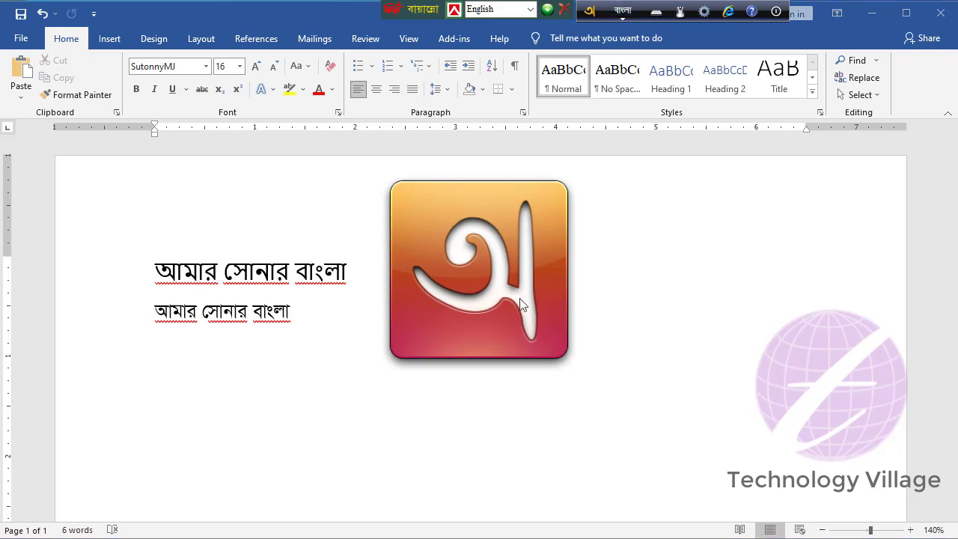
{"action": "left_click", "coordinate": [306, 329]}
{"action": "type", "text": "আমার"}
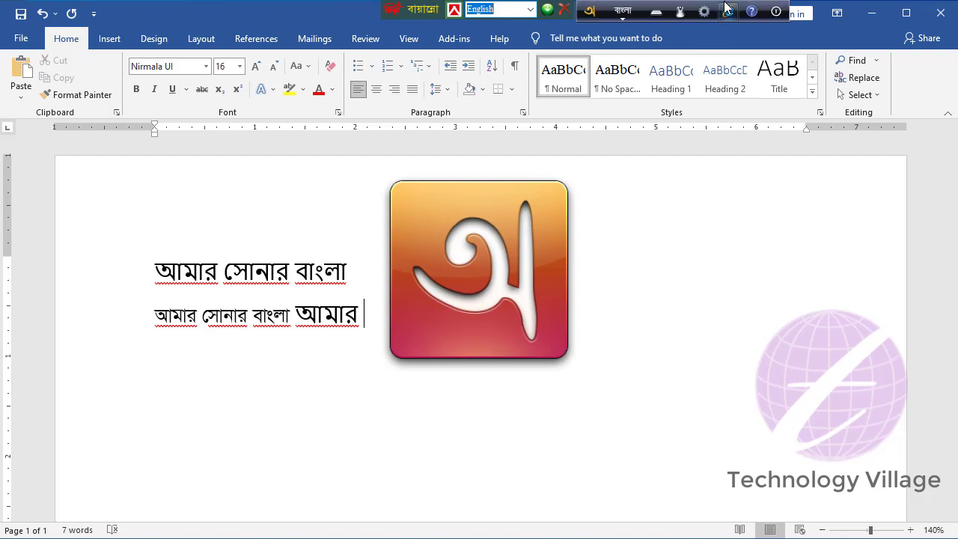
{"action": "left_click", "coordinate": [703, 11]}
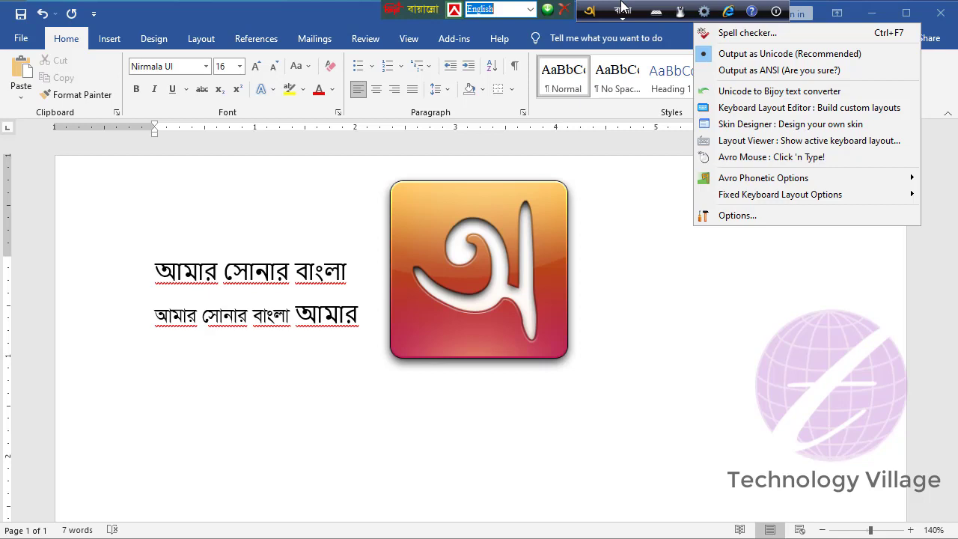
{"action": "left_click", "coordinate": [621, 7]}
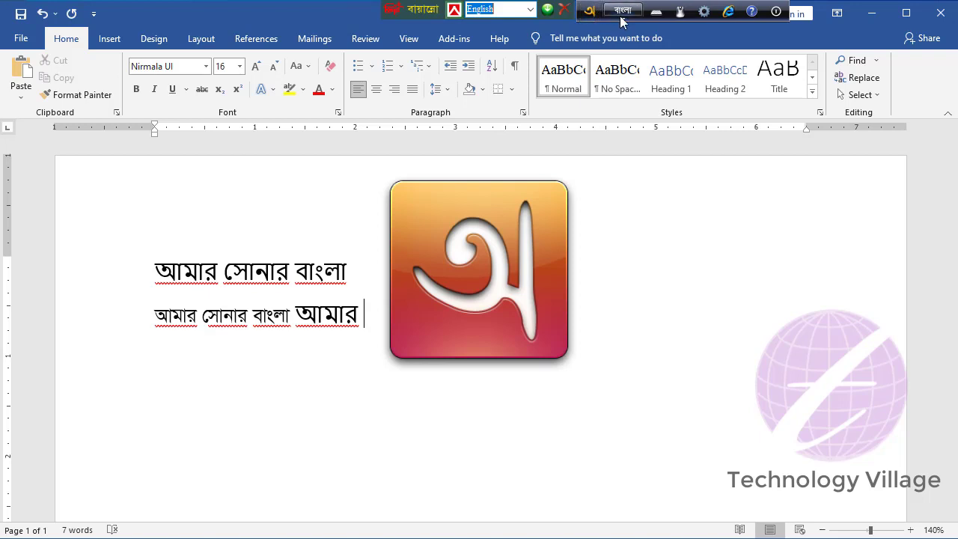
{"action": "left_click", "coordinate": [624, 21]}
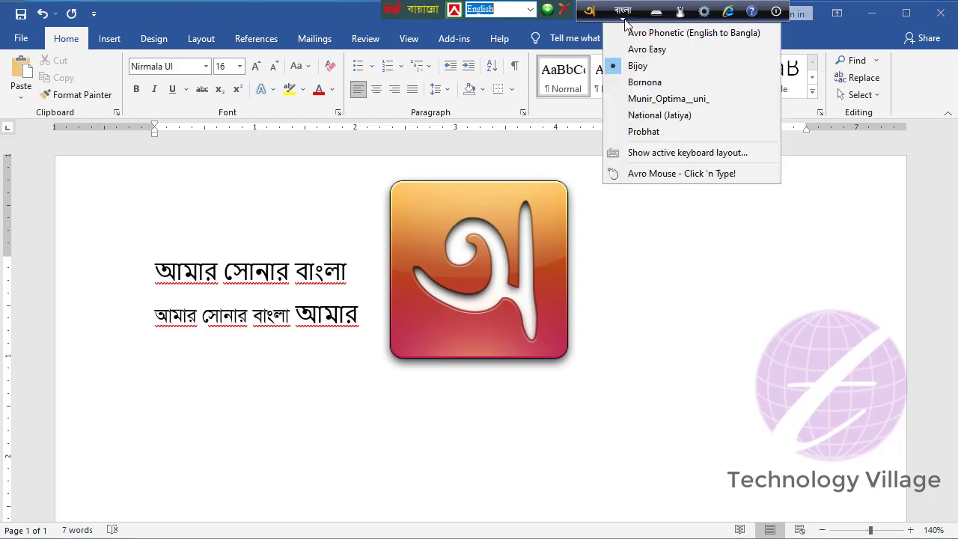
{"action": "left_click", "coordinate": [666, 36]}
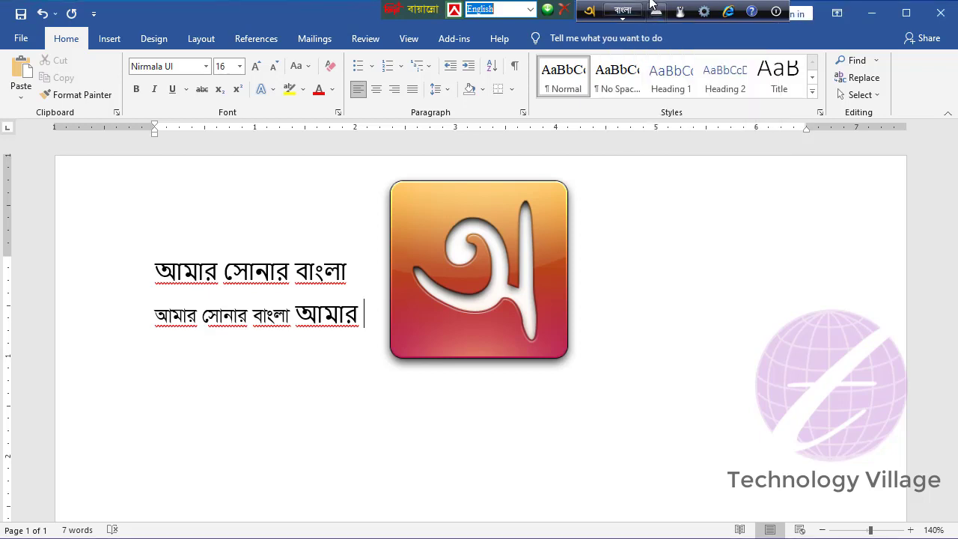
{"action": "left_click", "coordinate": [705, 12]}
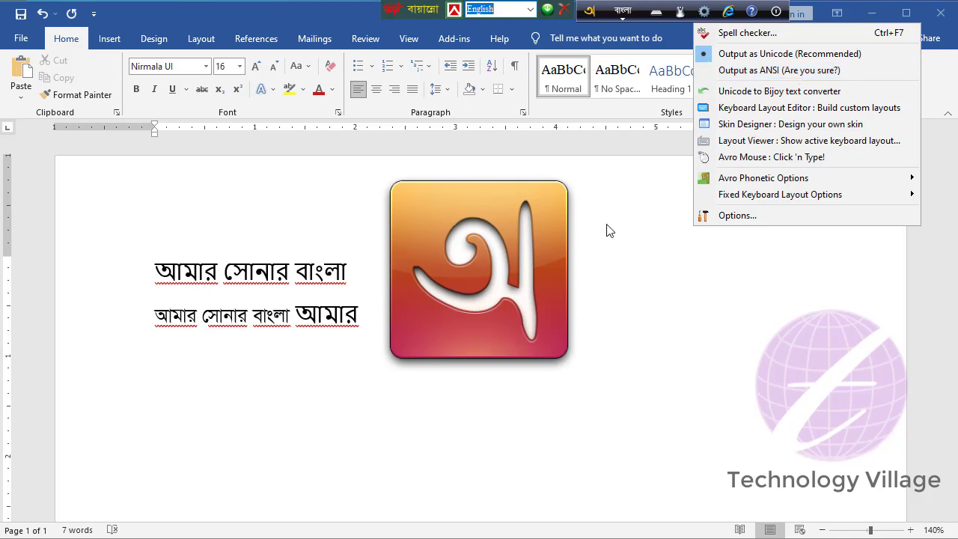
{"action": "key", "text": "Escape"}
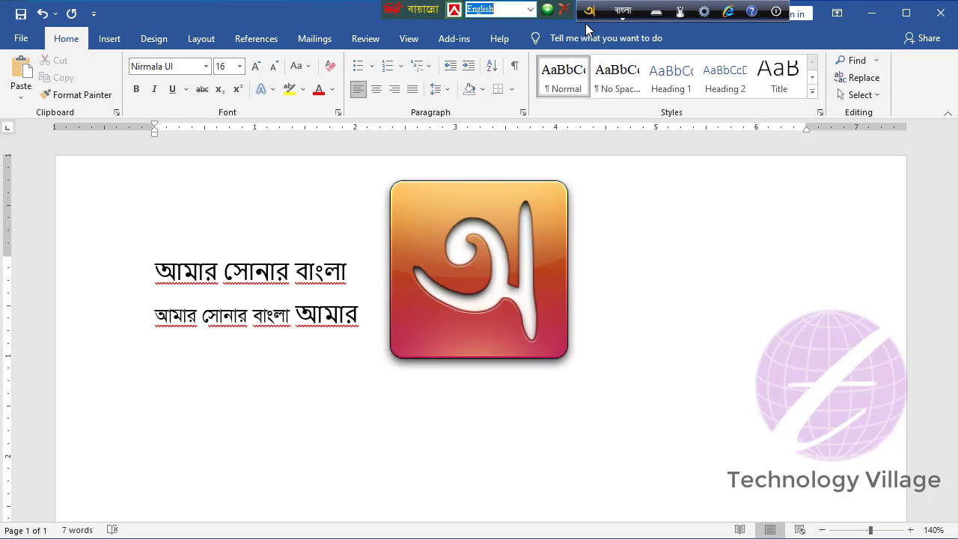
{"action": "left_click", "coordinate": [587, 13]}
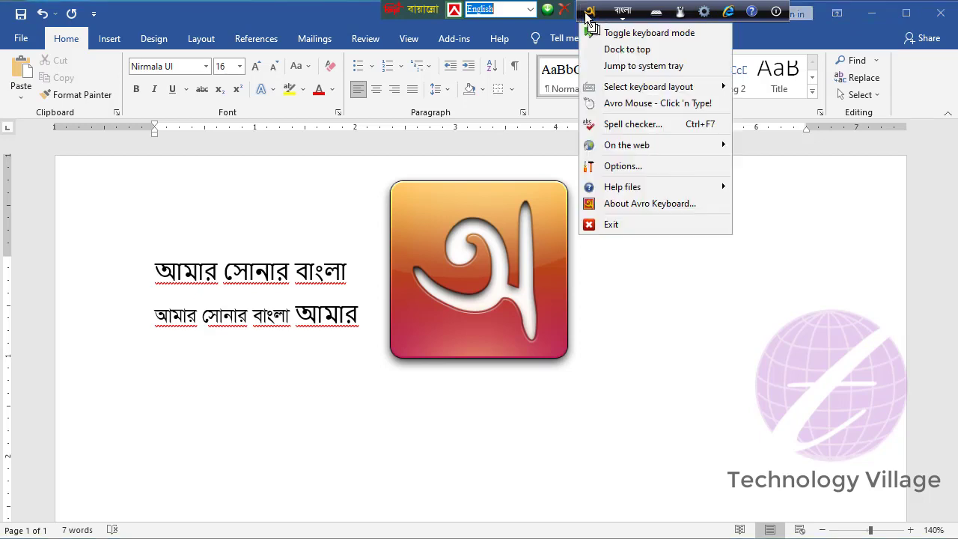
{"action": "mouse_move", "coordinate": [707, 92]}
{"action": "left_click", "coordinate": [705, 13]}
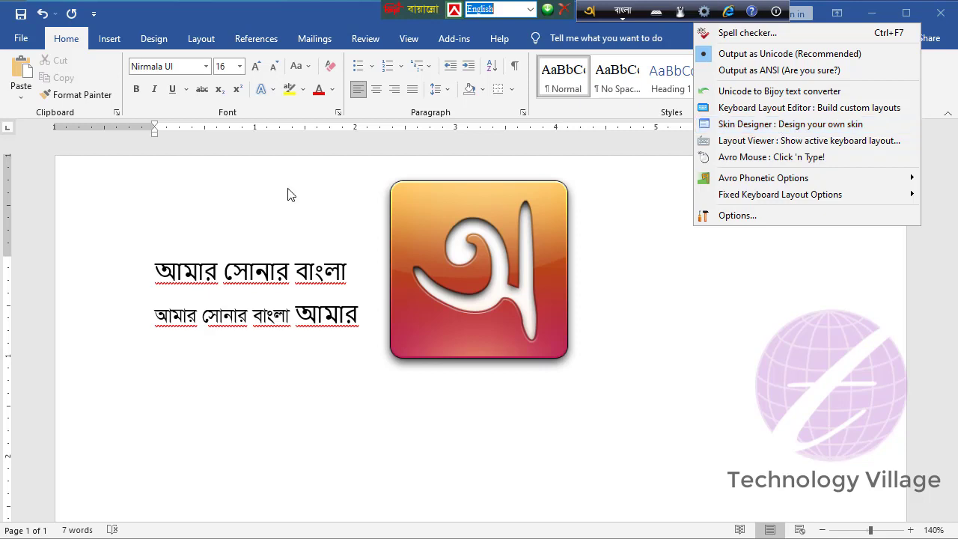
{"action": "left_click", "coordinate": [298, 314]}
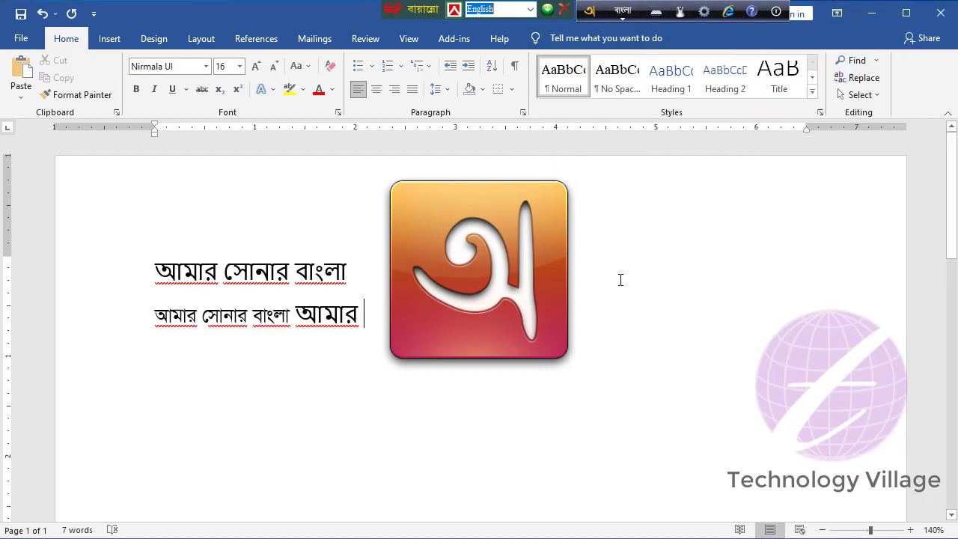
Step: Switch Avro's output from Unicode to ANSI, accepting the warning
{"action": "left_click", "coordinate": [627, 21]}
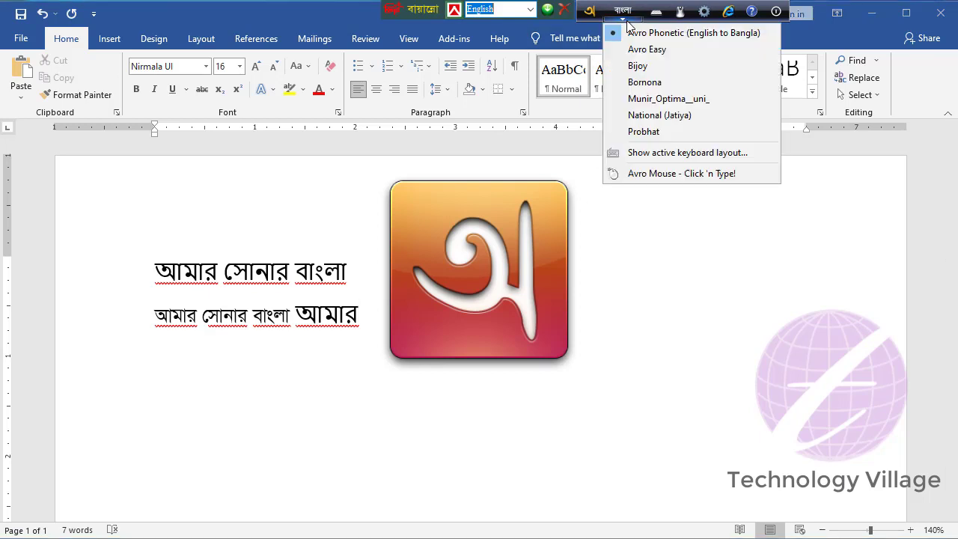
{"action": "left_click", "coordinate": [658, 209]}
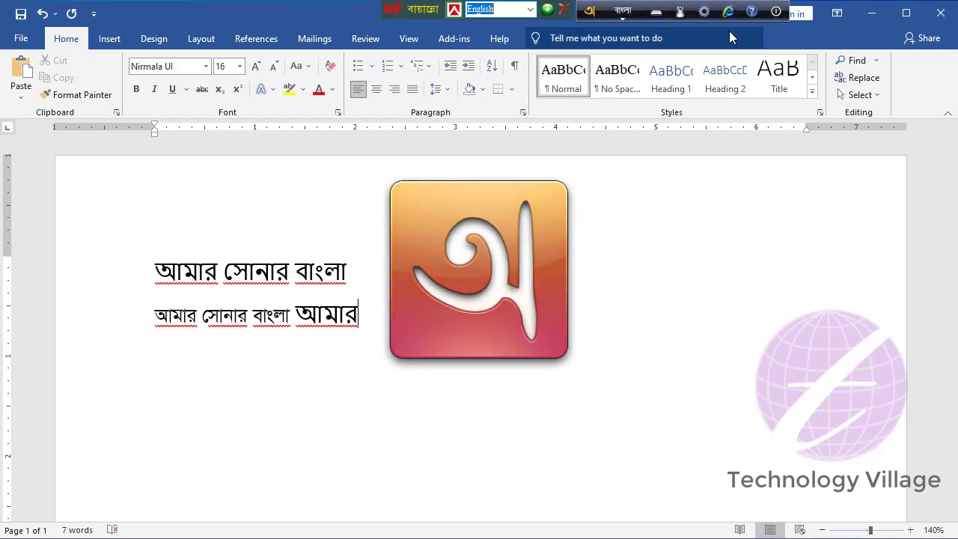
{"action": "left_click", "coordinate": [706, 17]}
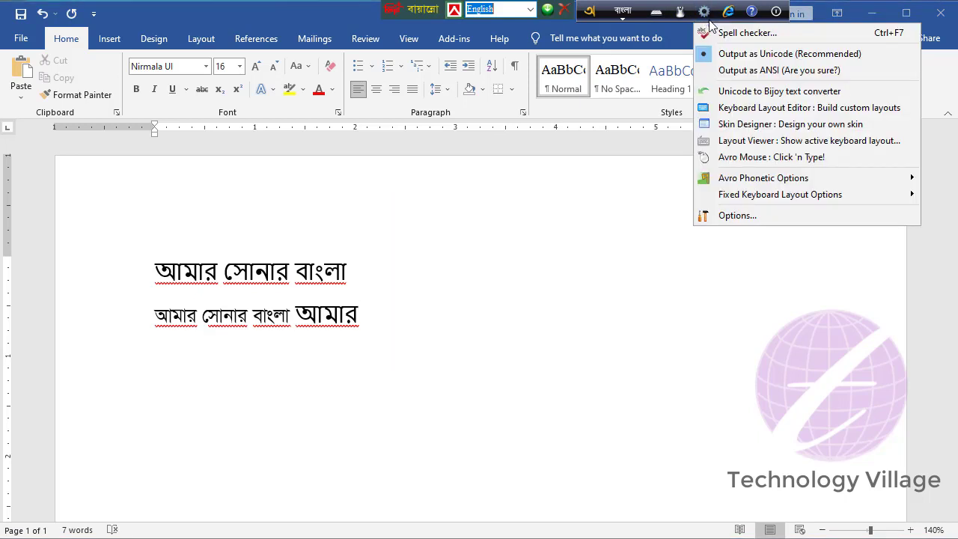
{"action": "left_click", "coordinate": [767, 69]}
{"action": "left_click", "coordinate": [493, 399]}
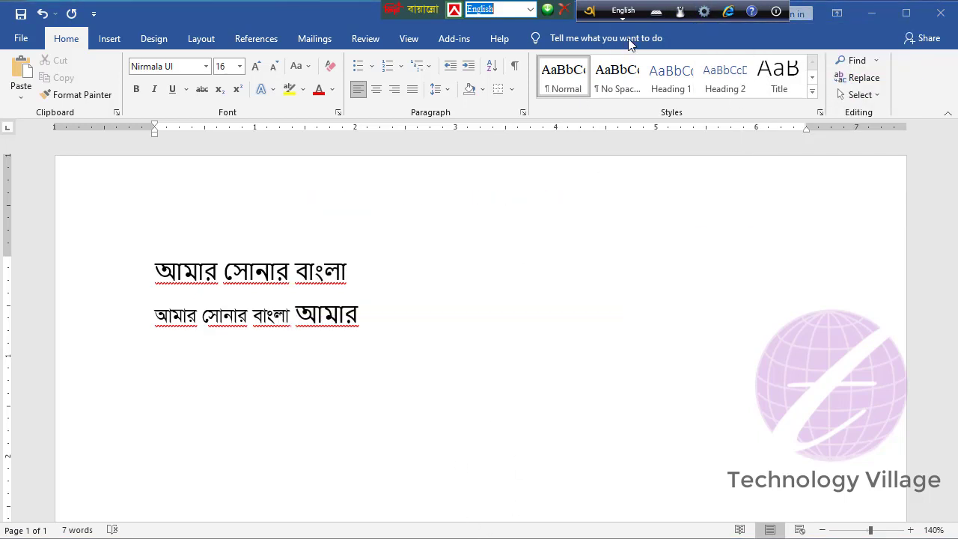
Step: Pick Avro's keyboard layout and turn Bangla typing back on
{"action": "left_click", "coordinate": [624, 21]}
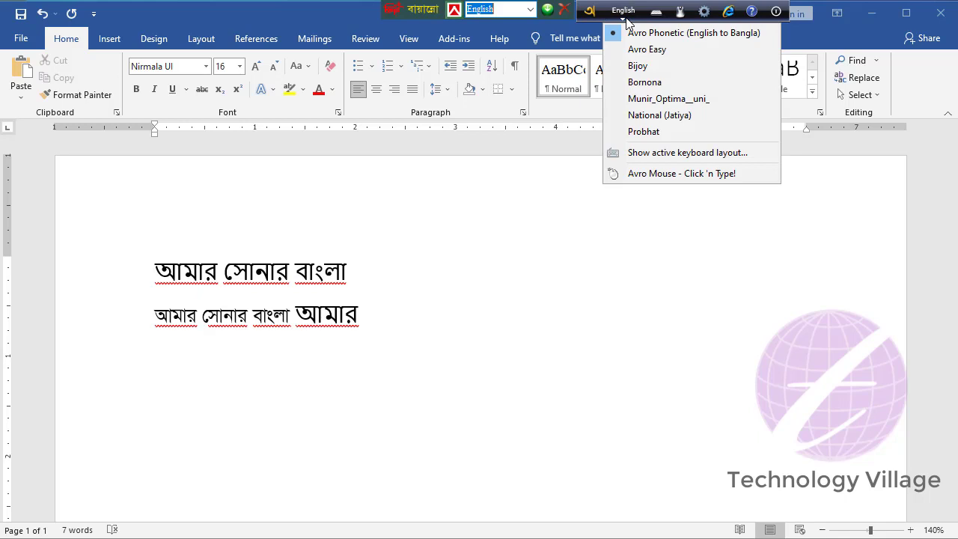
{"action": "left_click", "coordinate": [642, 65]}
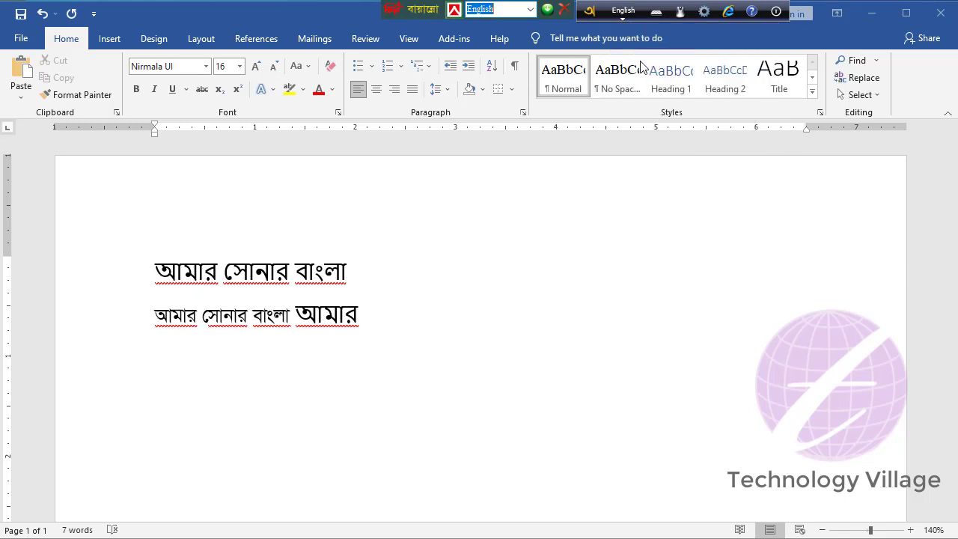
{"action": "left_click", "coordinate": [621, 18]}
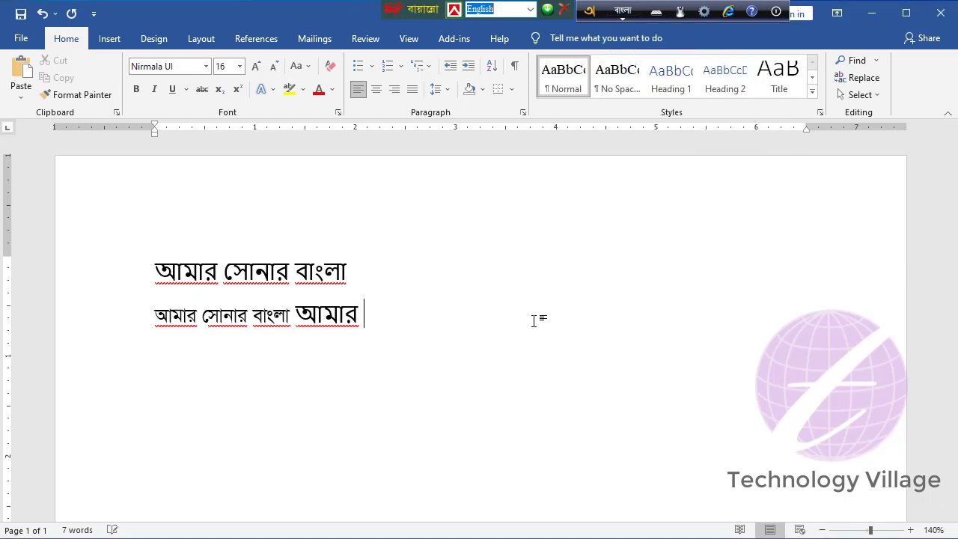
Step: Type বাং (ANSI 'evs') and set it in SutonnyMJ
{"action": "type", "text": "evs"}
{"action": "key", "text": "shift+Left"}
{"action": "key", "text": "shift+Left"}
{"action": "key", "text": "shift+Left"}
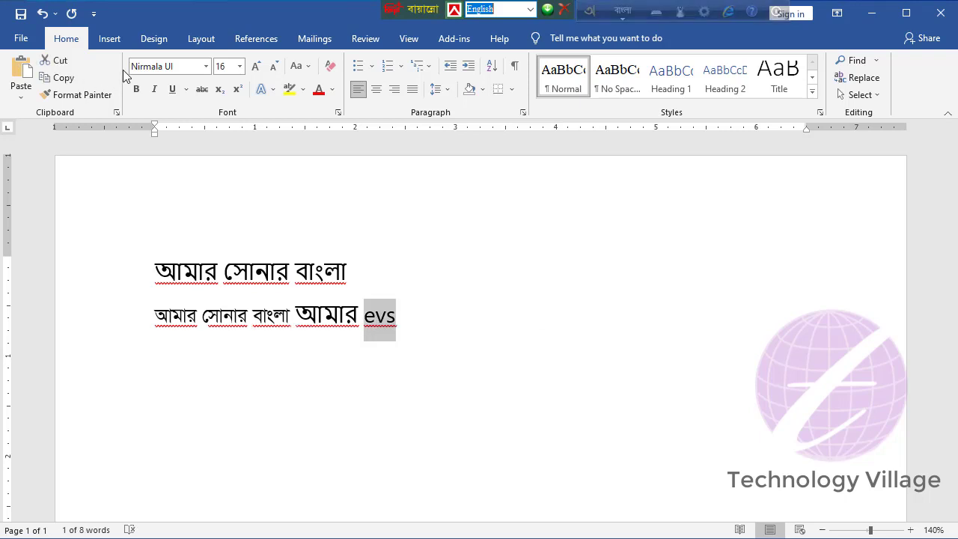
{"action": "left_click", "coordinate": [206, 66]}
{"action": "left_click", "coordinate": [184, 156]}
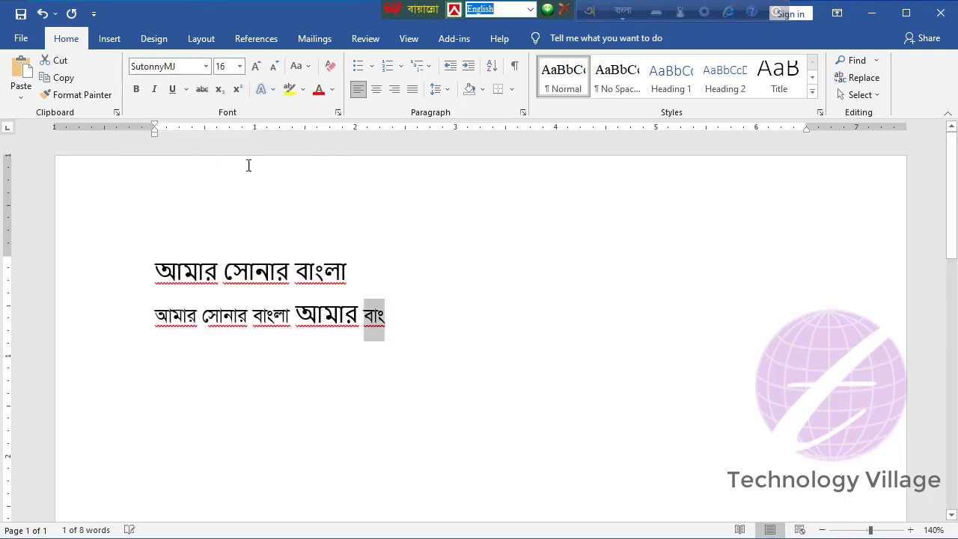
{"action": "key", "text": "Right"}
Step: Type 'jv‡`k' to finish বাংলাদেশ and set the stray trailing character to Times New Roman
{"action": "type", "text": "jv"}
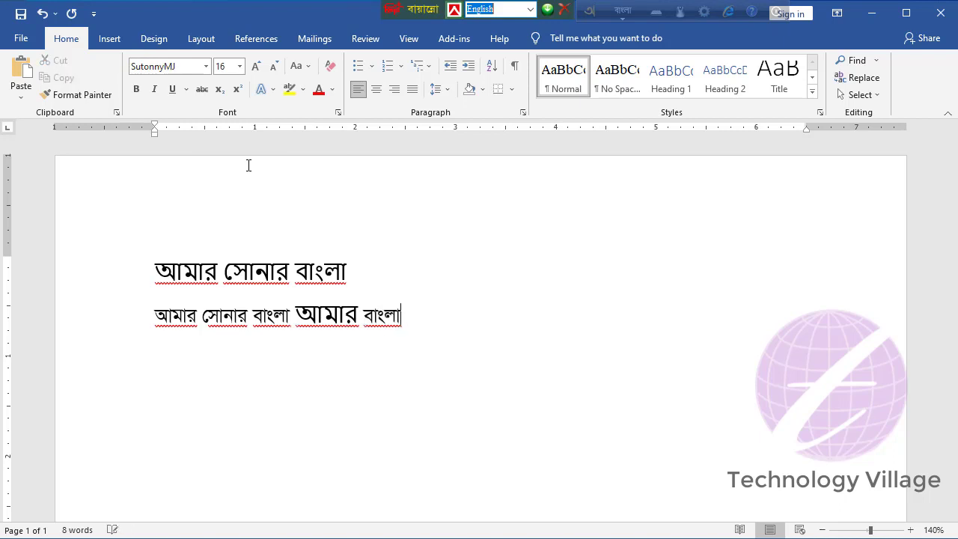
{"action": "type", "text": "‡`k"}
{"action": "key", "text": "shift+Left"}
{"action": "left_click", "coordinate": [206, 66]}
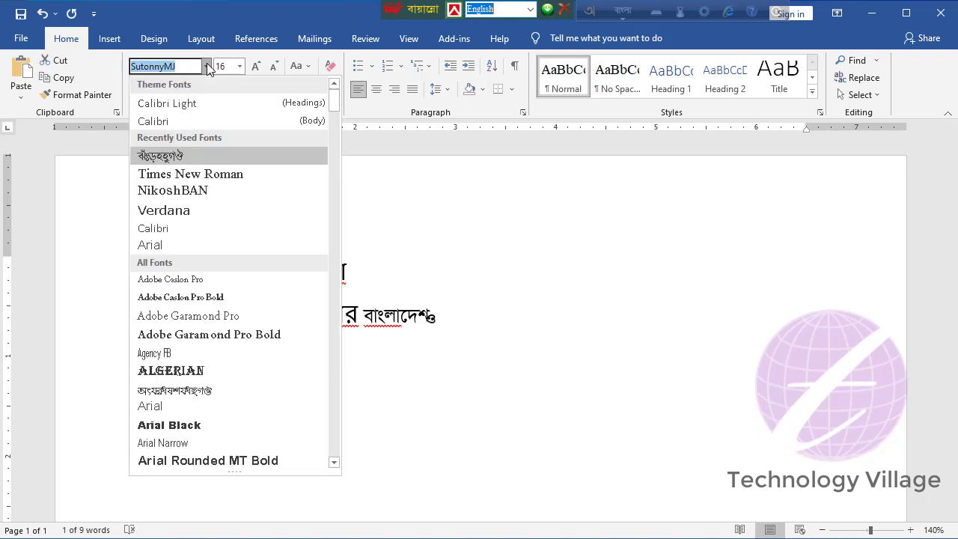
{"action": "left_click", "coordinate": [225, 175]}
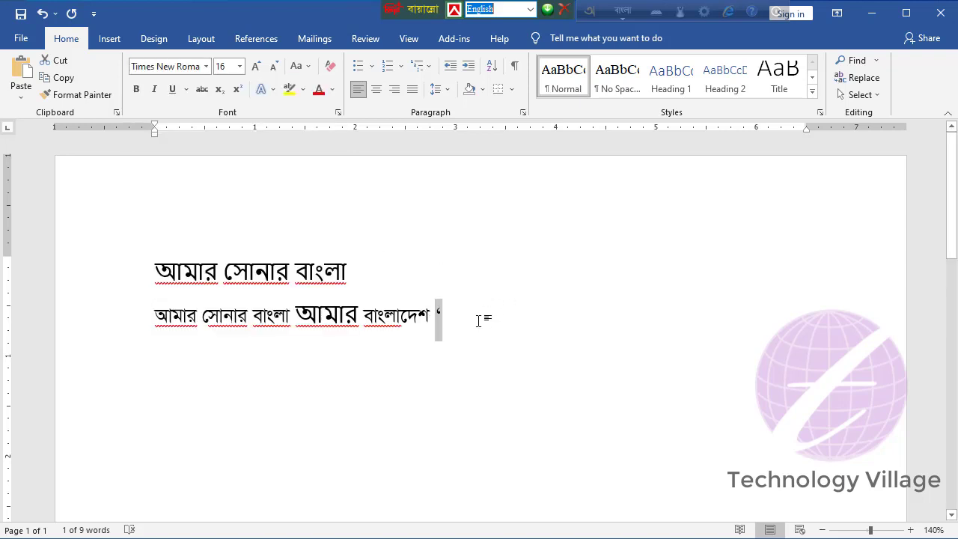
{"action": "left_click", "coordinate": [479, 320]}
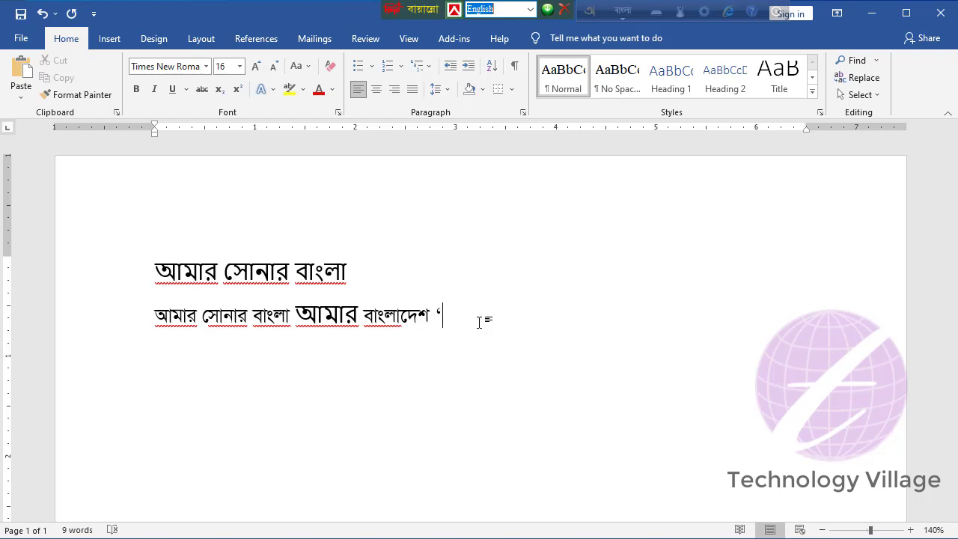
Step: Type 'সান্দ্রhbf' before the quote mark, then return to the line end
{"action": "key", "text": "Left"}
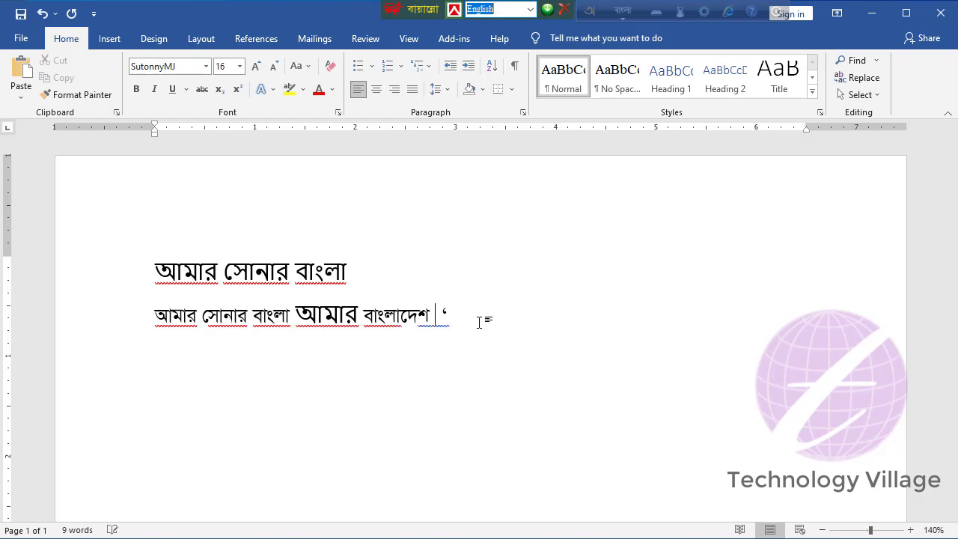
{"action": "type", "text": "সান্দ্র "}
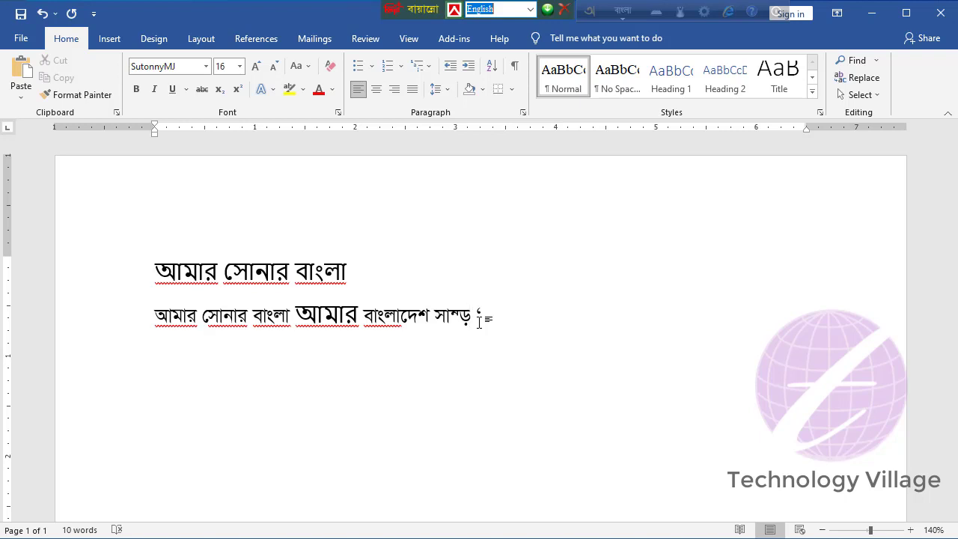
{"action": "type", "text": "hb"}
{"action": "type", "text": "f"}
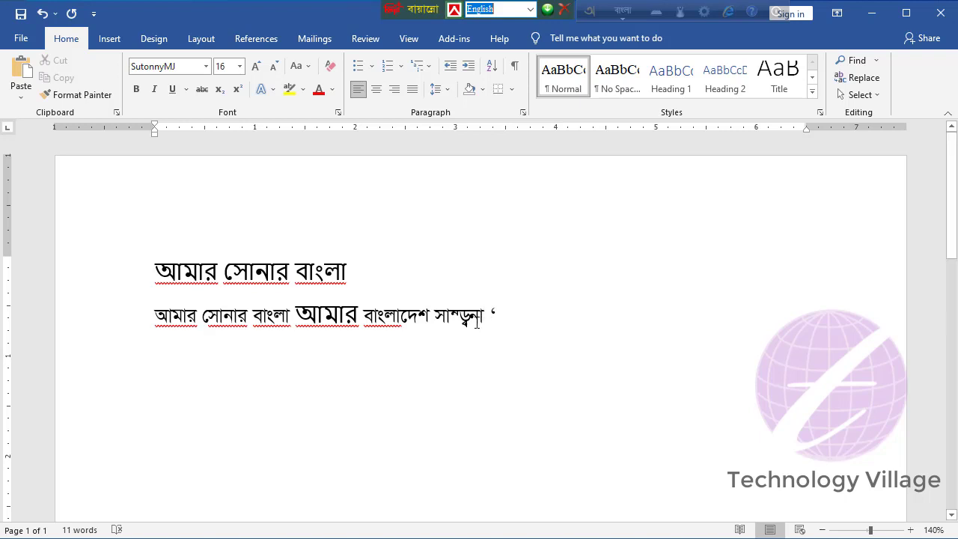
{"action": "left_click", "coordinate": [534, 322]}
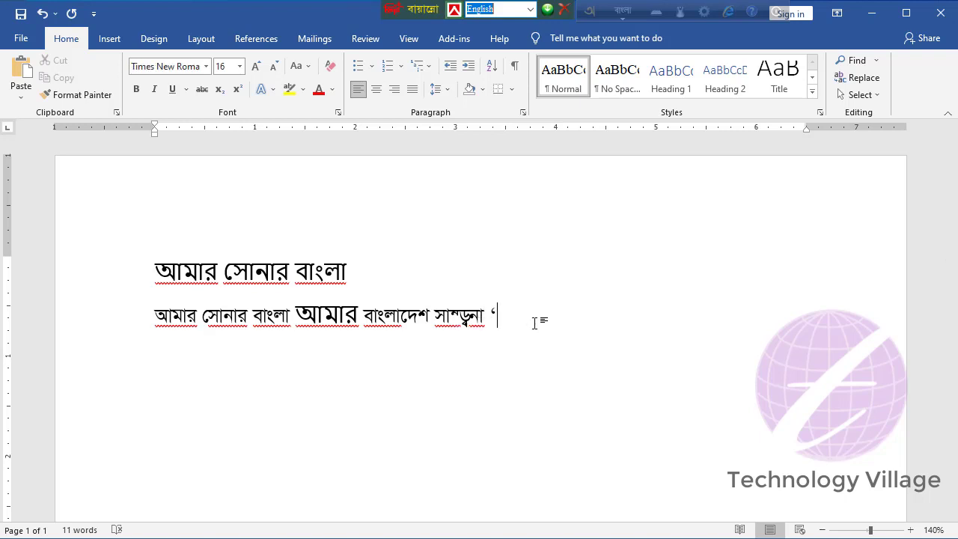